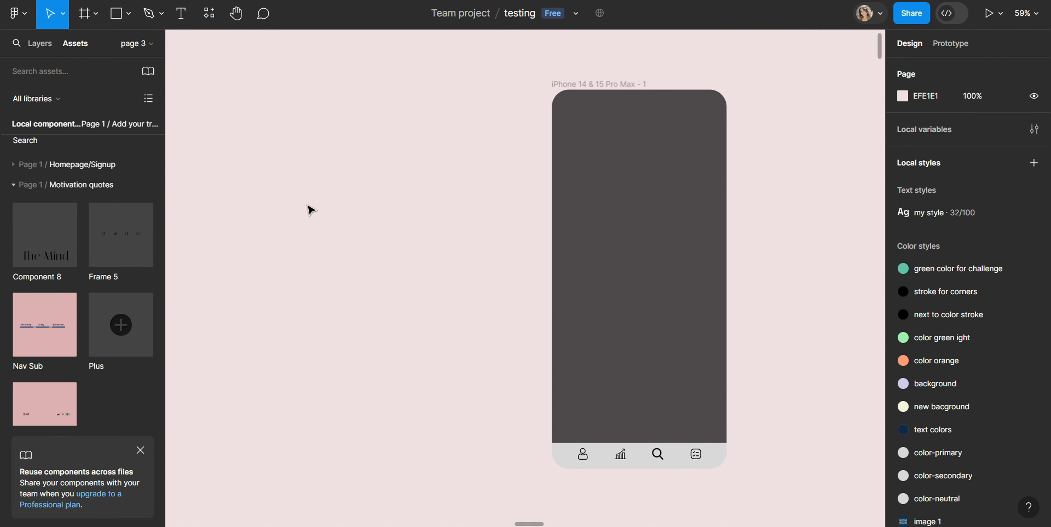
Draw a frame about 175 × 55 inside the dark iPhone 14 & 15 Pro Max screen
drag(532, 525, 540, 525)
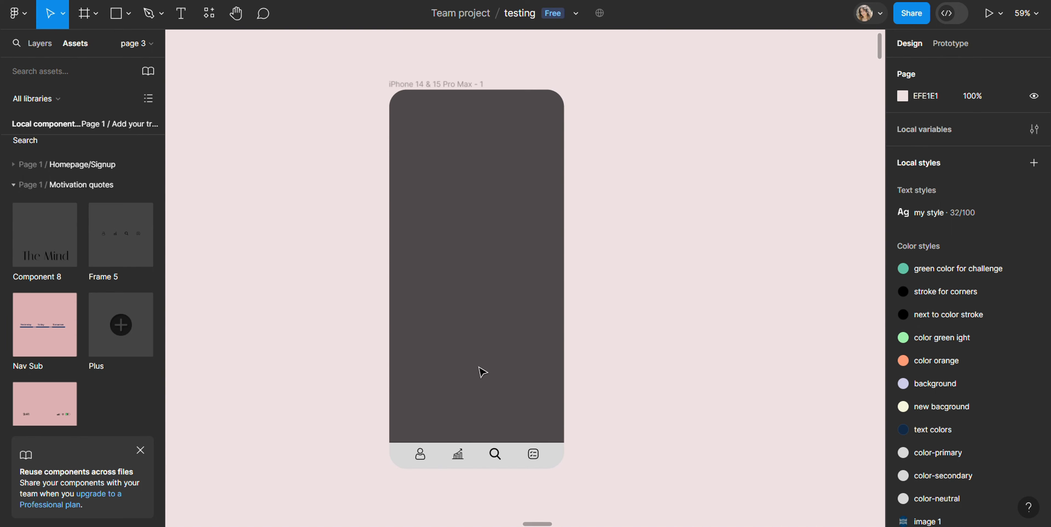
scroll(483, 371, up, 5)
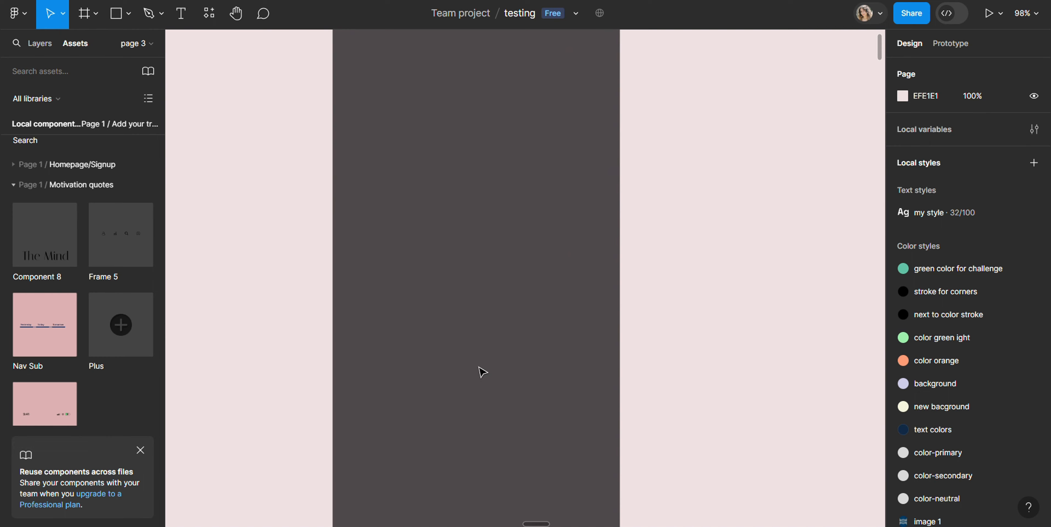
key(f)
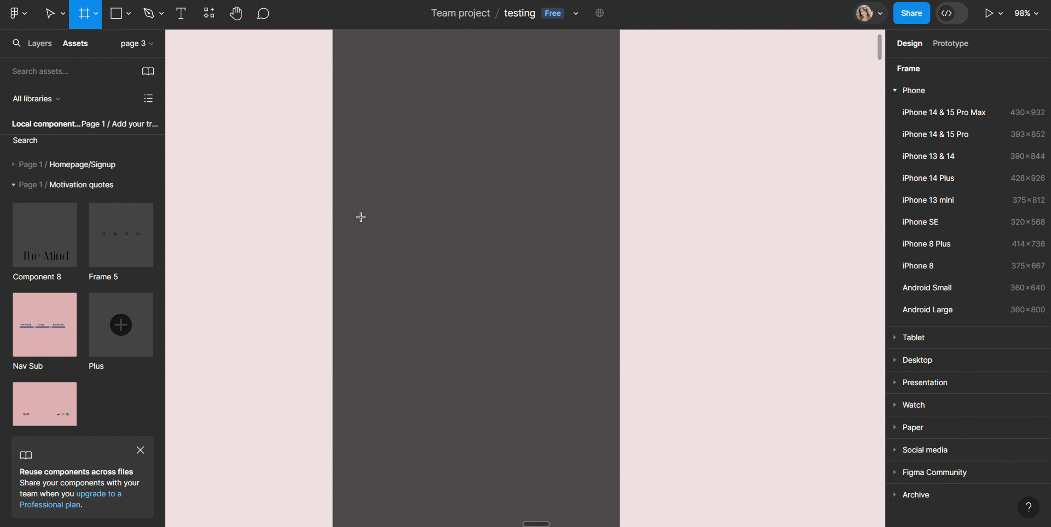
drag(359, 212, 476, 249)
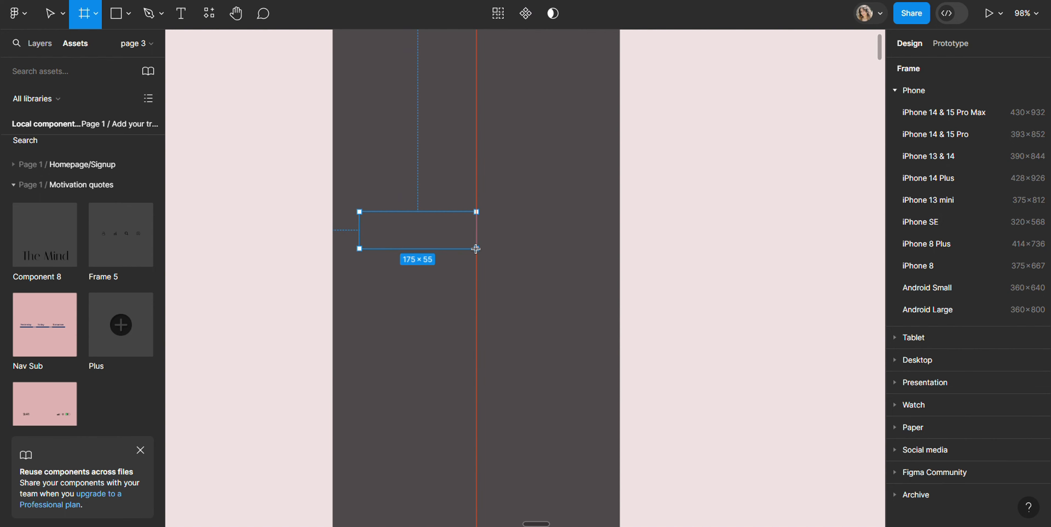
drag(476, 248, 476, 249)
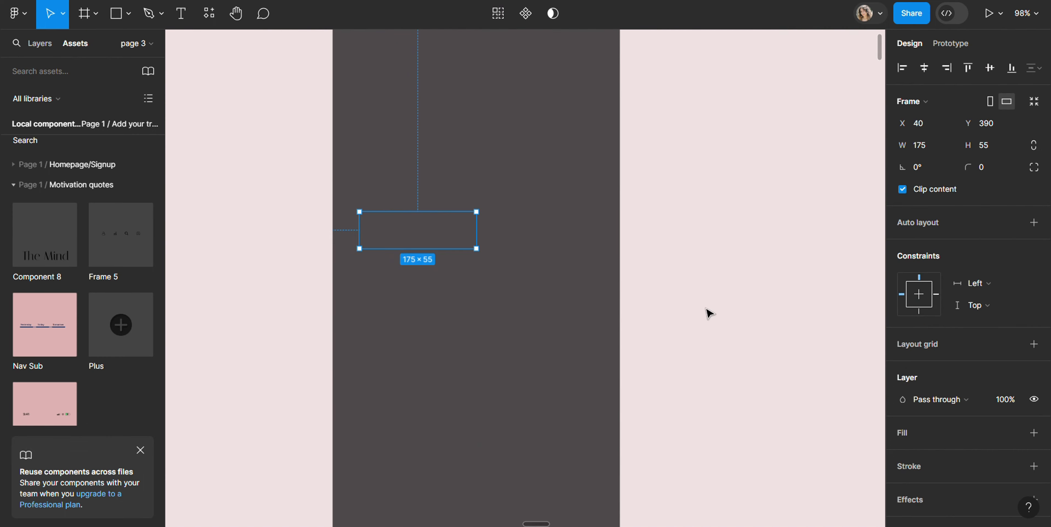
Fill the new frame with the local orange color FF9D76
click(917, 432)
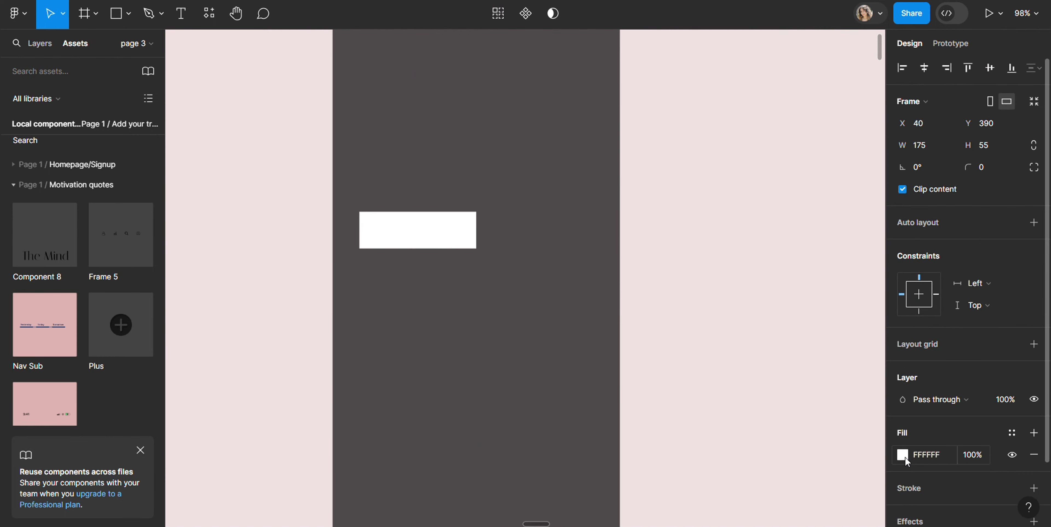
click(904, 455)
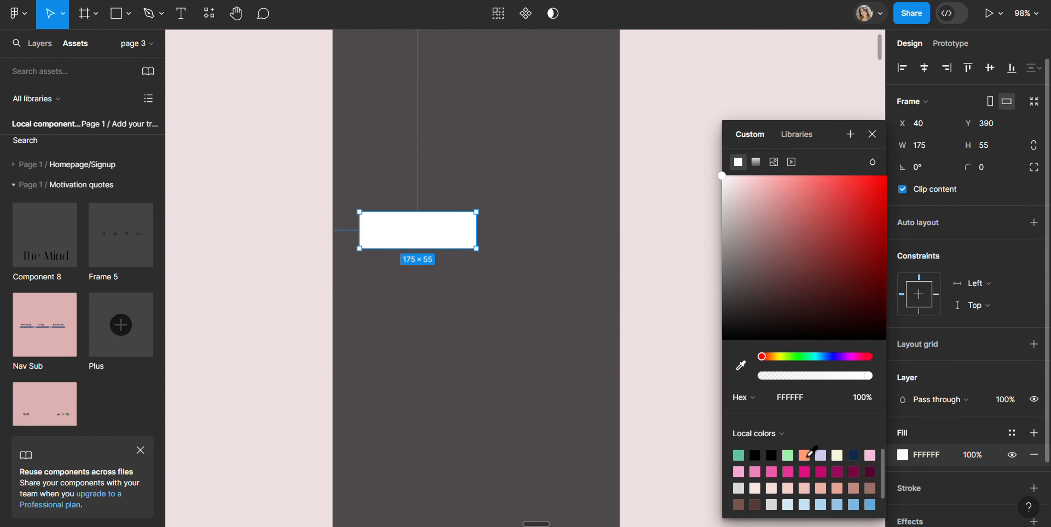
click(806, 454)
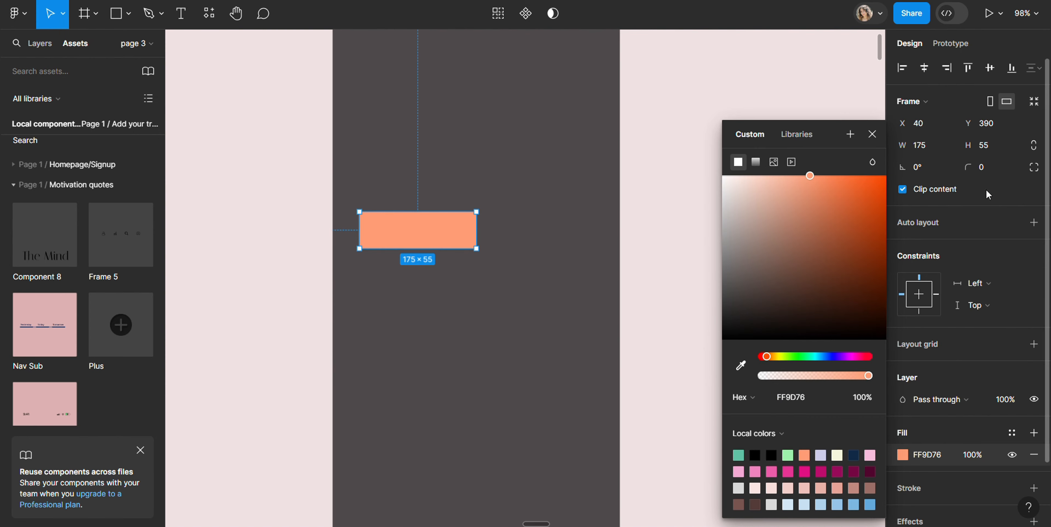
Round the orange frame's corners to a radius of 19 and move it to about X 70, Y 427
drag(968, 166, 183, 184)
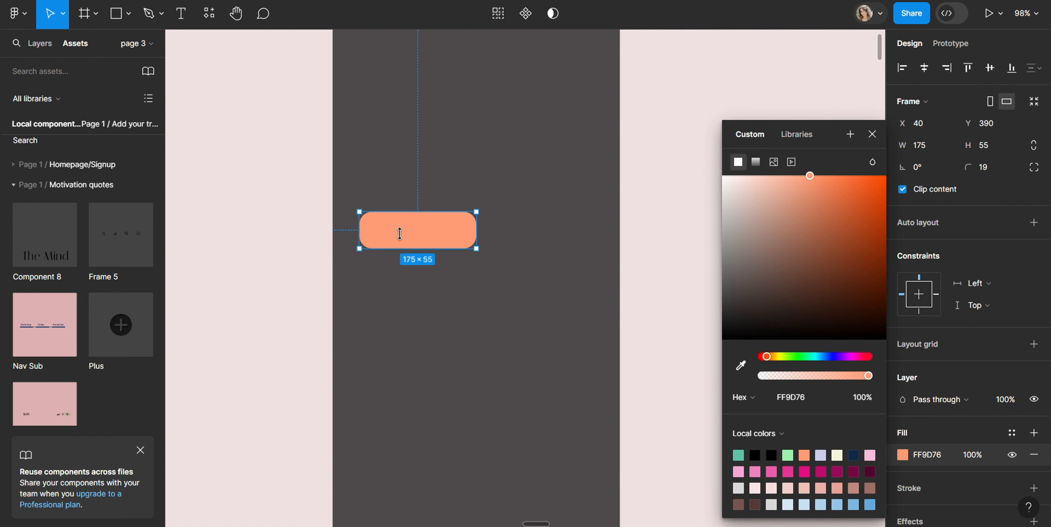
drag(400, 234, 424, 258)
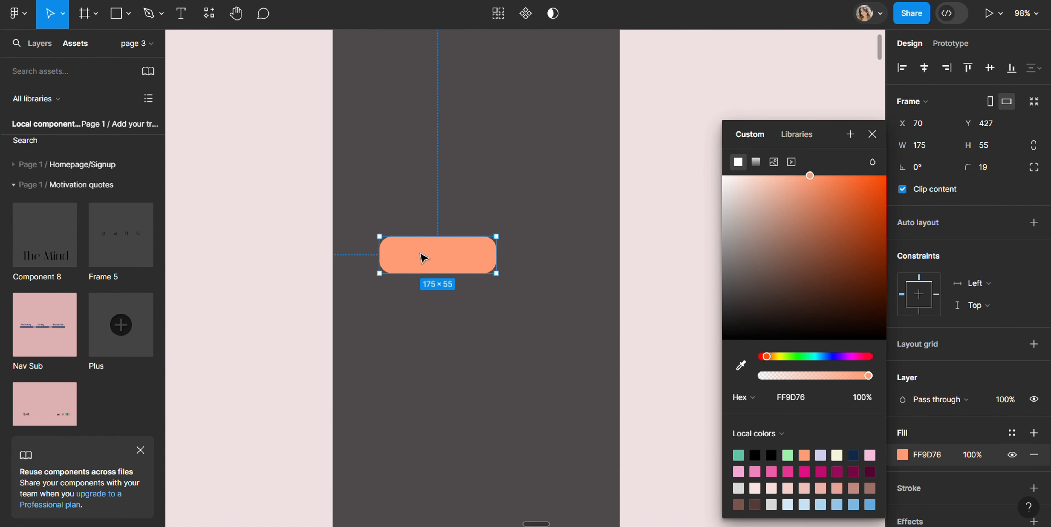
Add the text "Save" inside the orange frame and set its font size to 20
key(t)
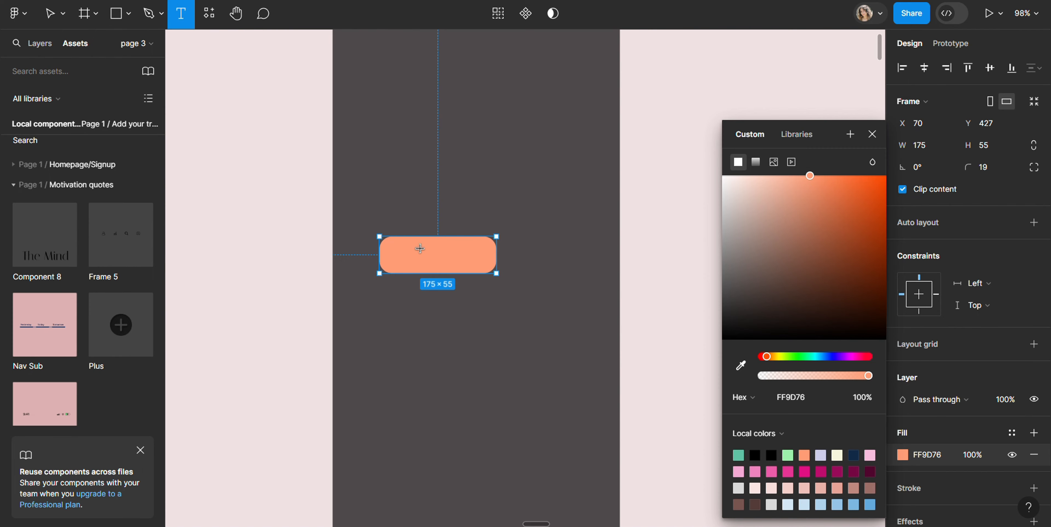
click(414, 255)
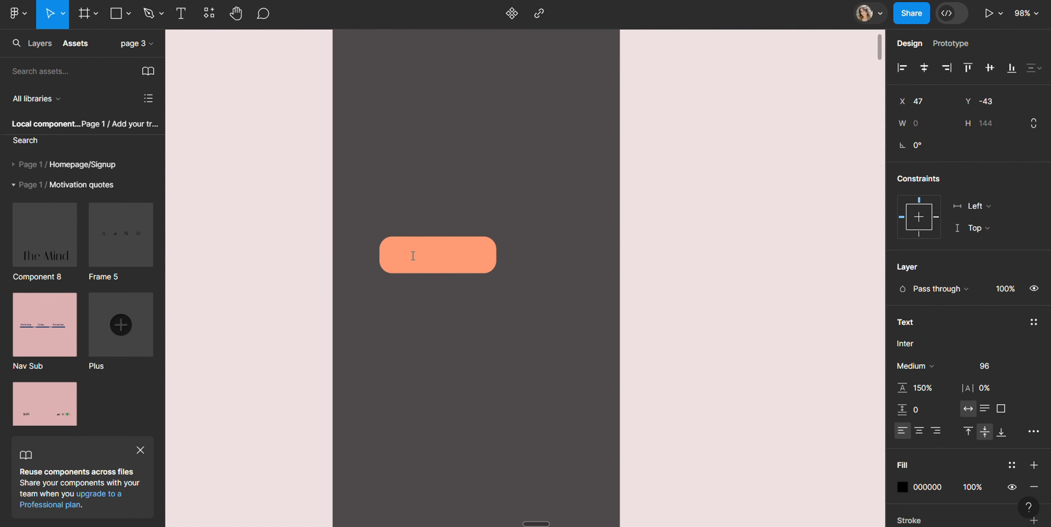
text(Save)
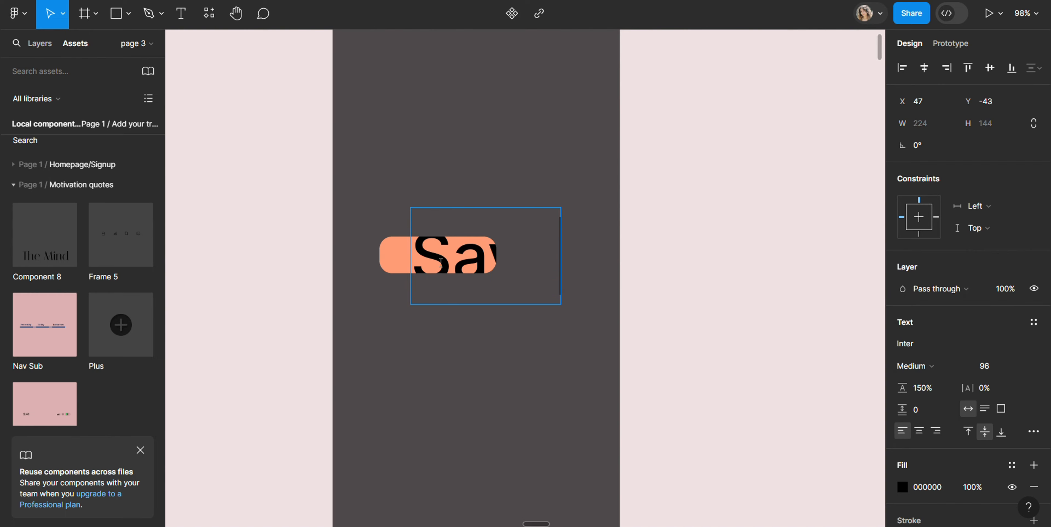
double_click(458, 262)
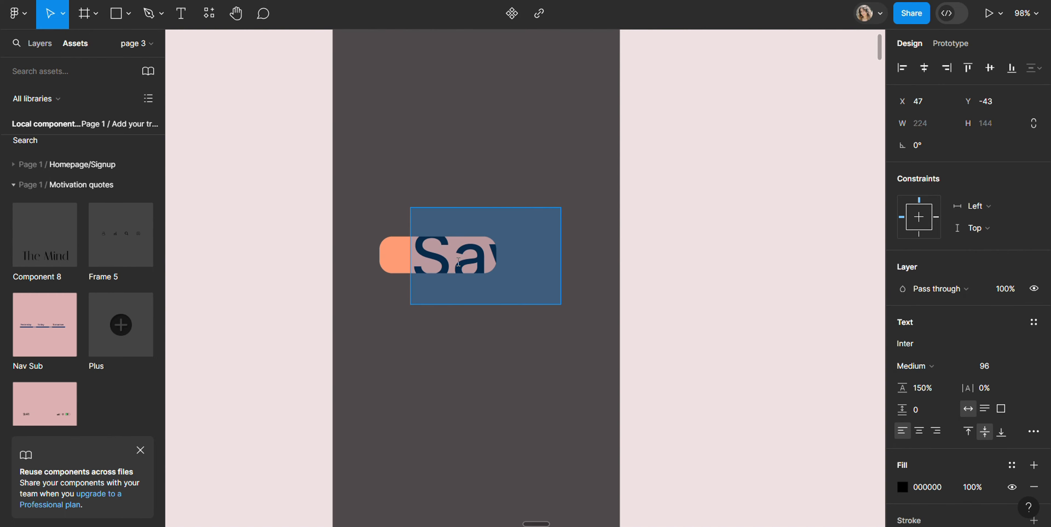
click(1020, 366)
click(1008, 325)
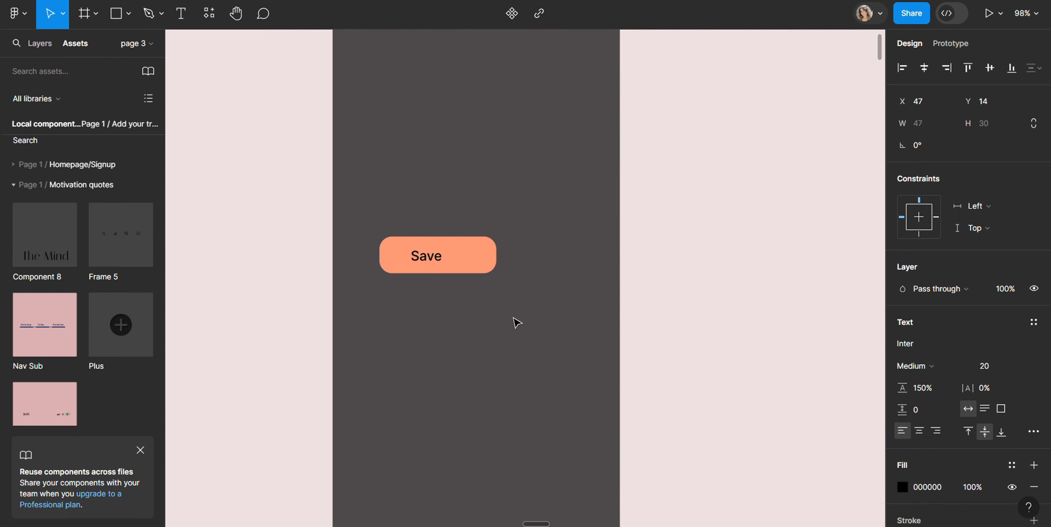
Make the "Save" text bold and shift it within the button to about X 39, Y 13
click(449, 260)
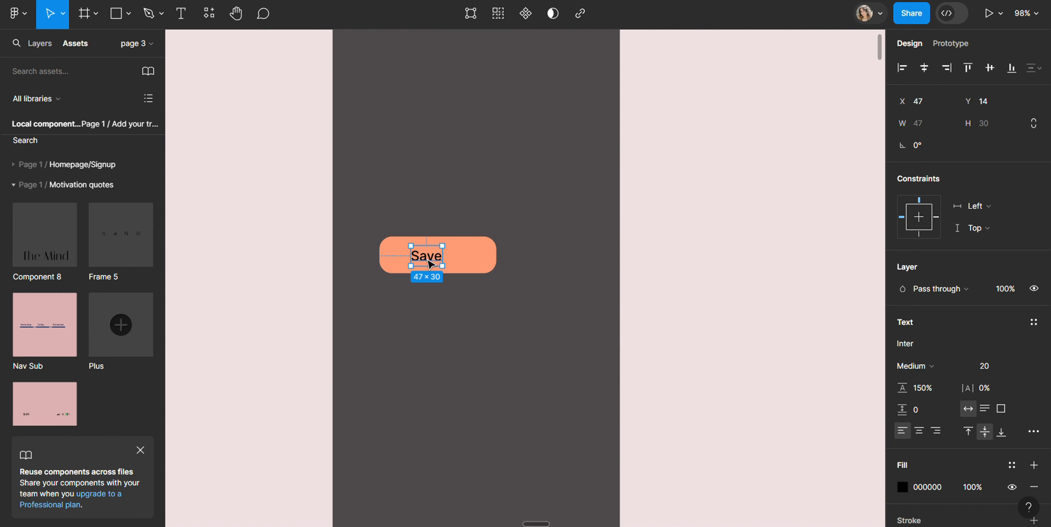
double_click(427, 258)
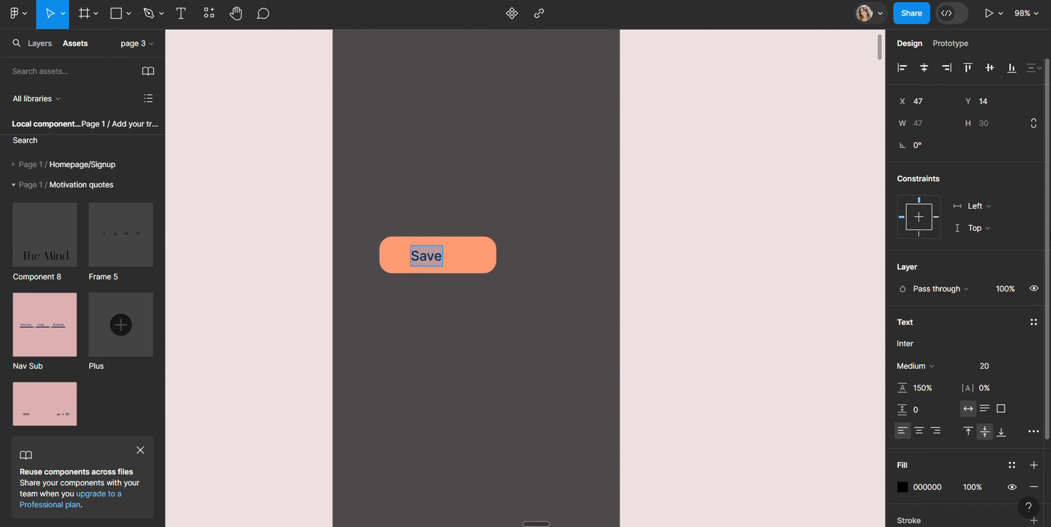
click(971, 365)
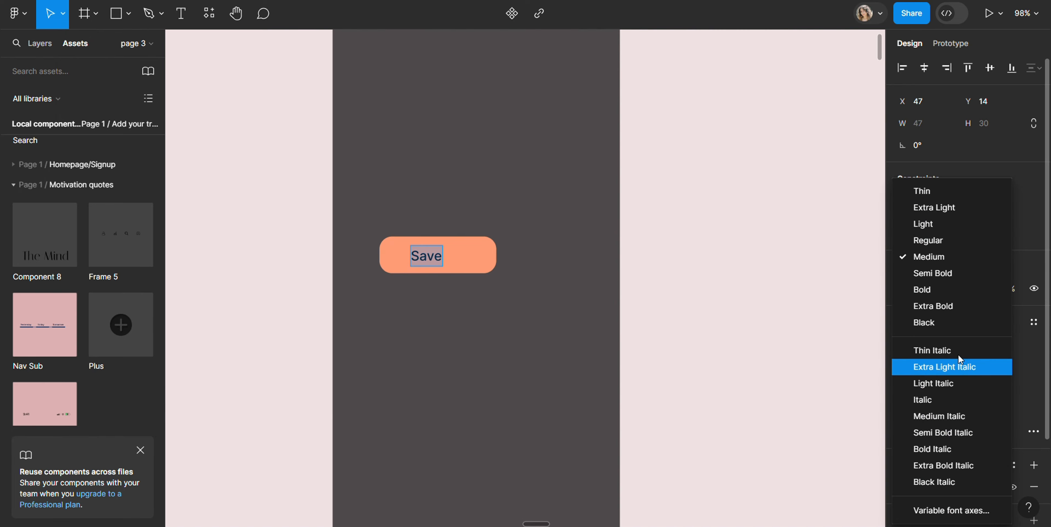
click(940, 292)
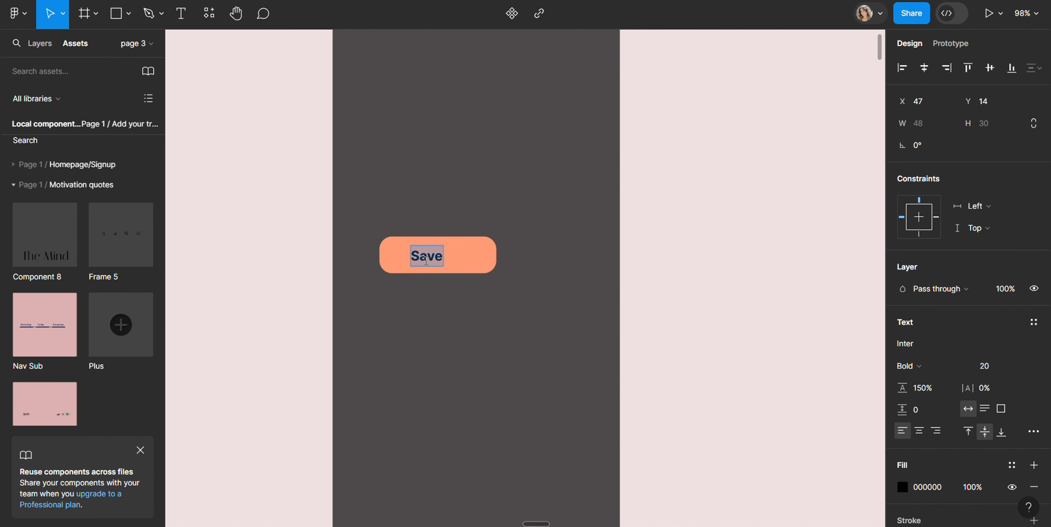
key(ctrl+z)
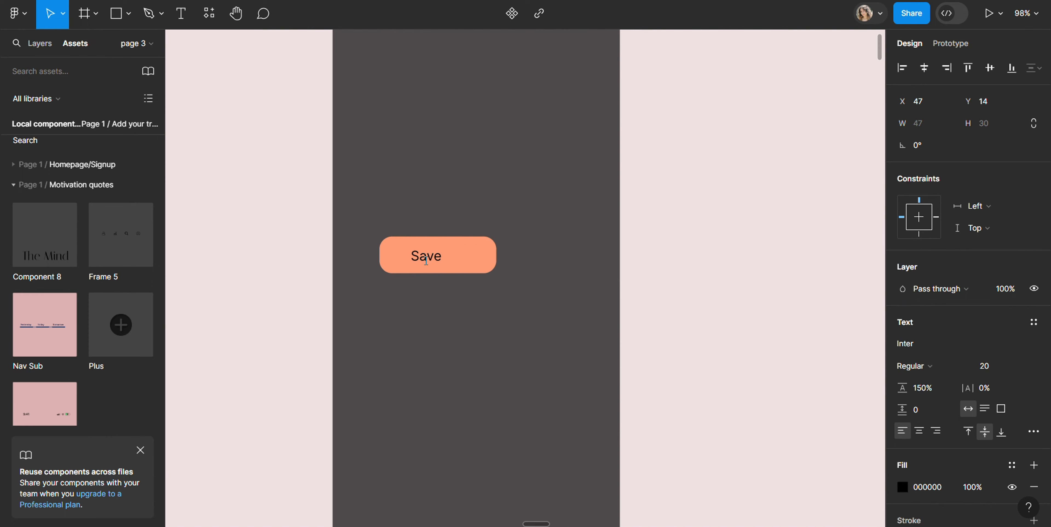
key(ctrl+shift+z)
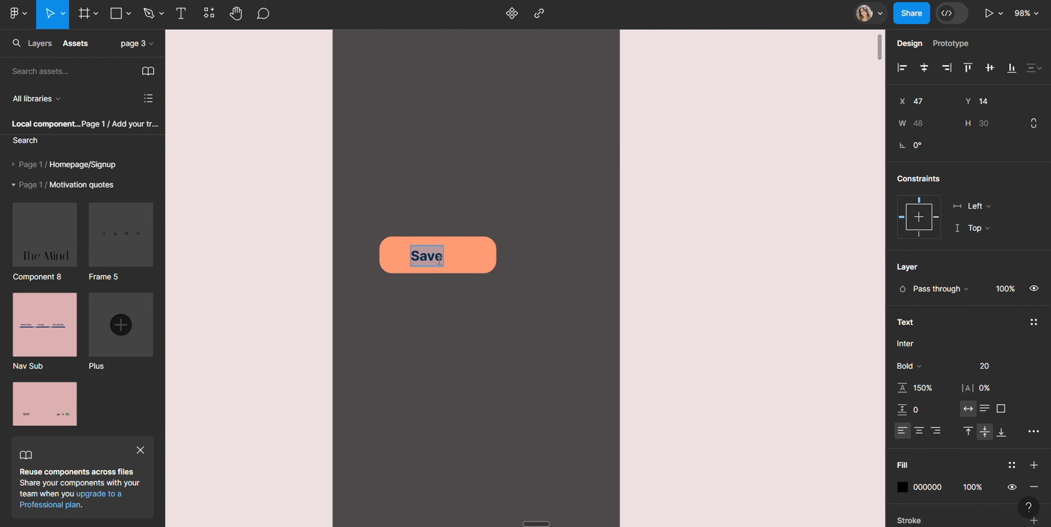
key(Escape)
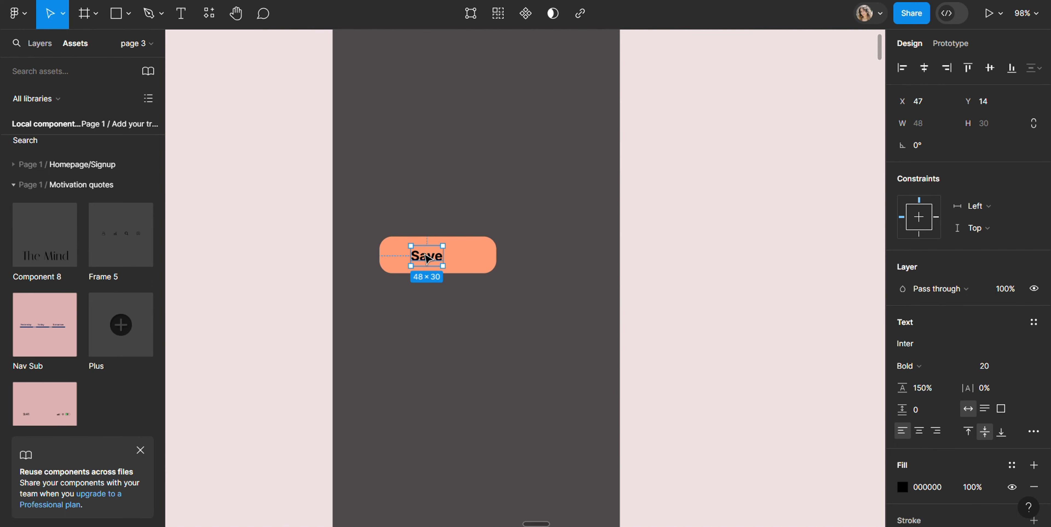
drag(429, 260, 425, 262)
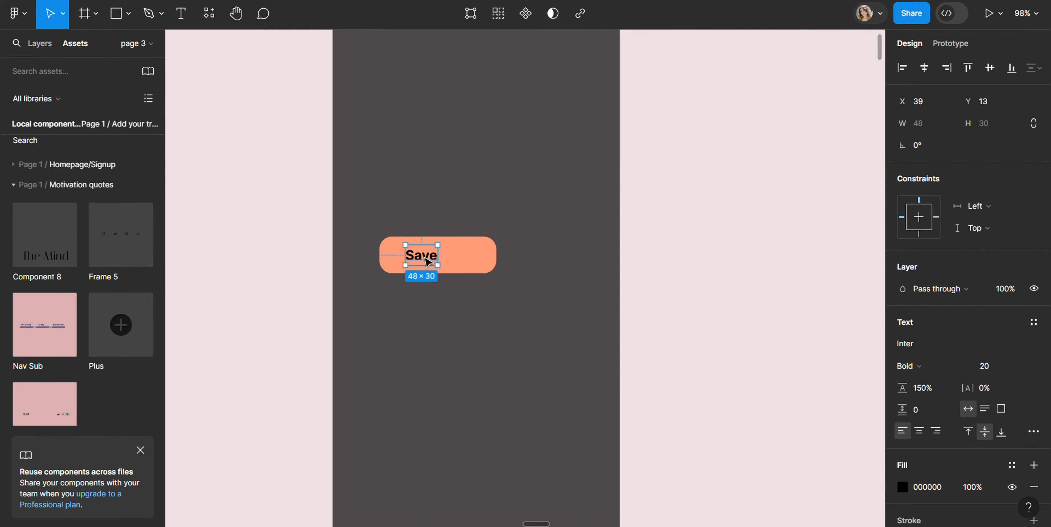
Import the heart image from Downloads and place it on the canvas at its original size
click(466, 262)
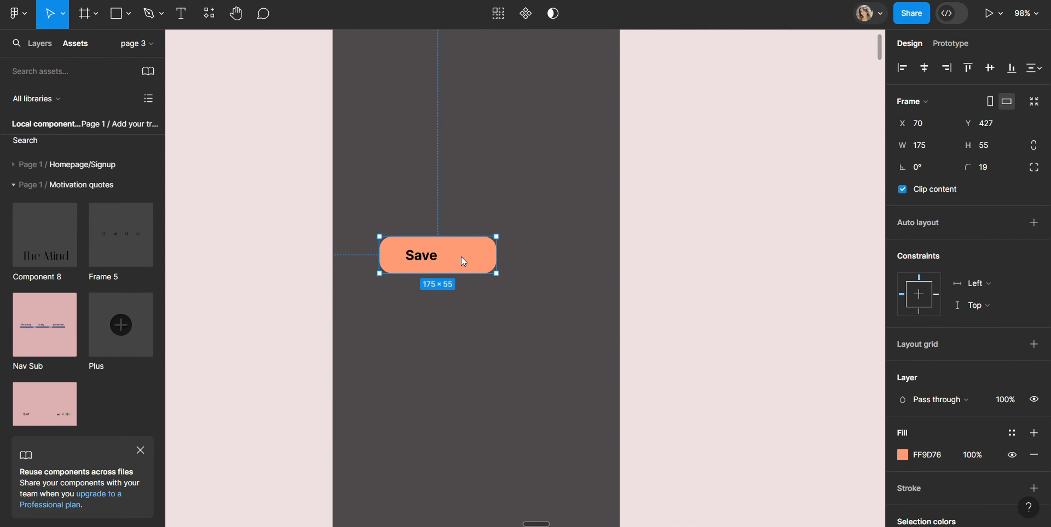
key(ctrl+shift+k)
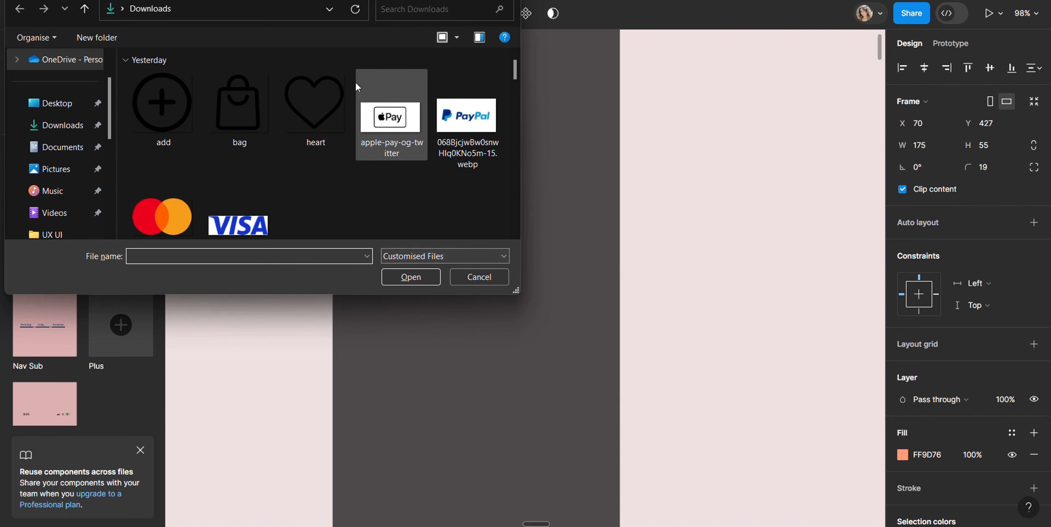
click(321, 108)
click(412, 276)
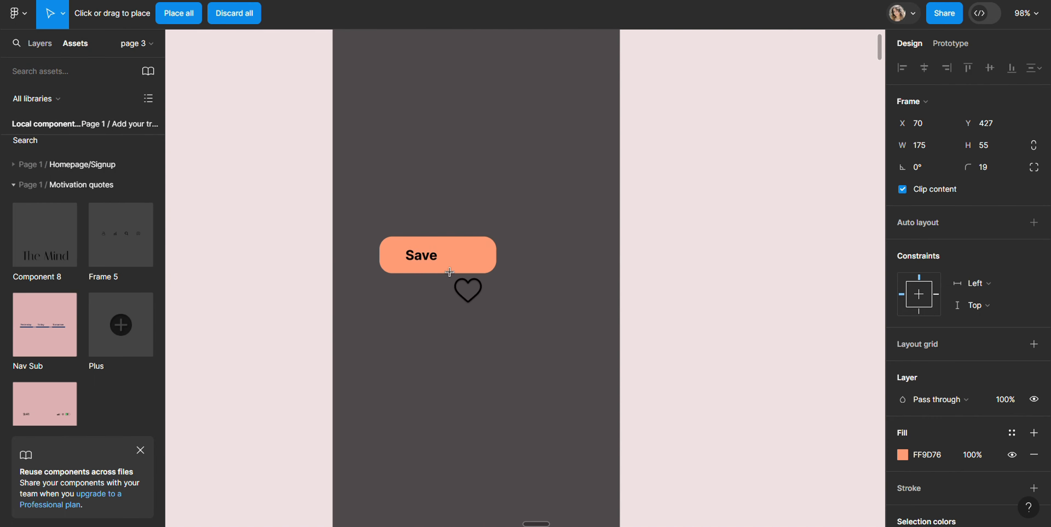
click(197, 21)
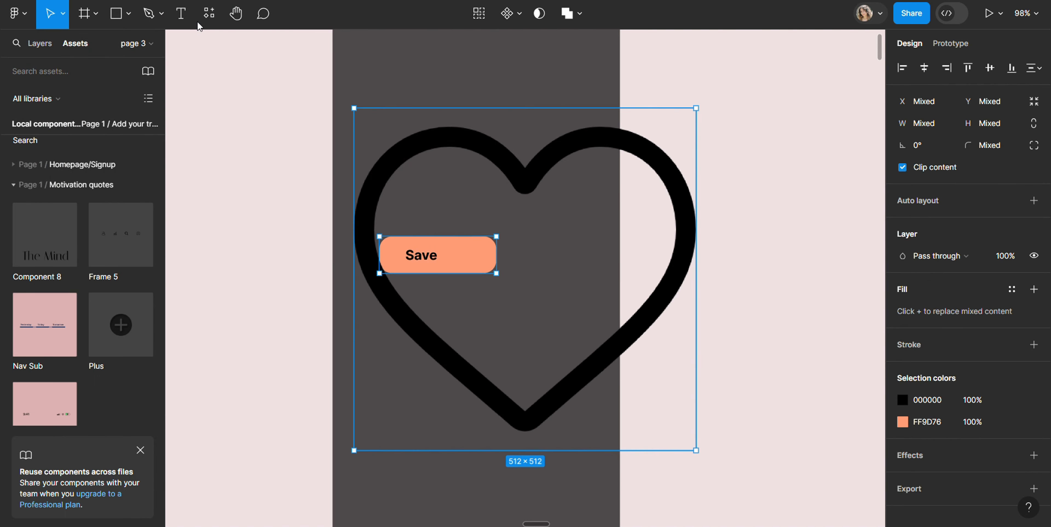
Scale the selected heart image and Save button together by 0.25x
key(k)
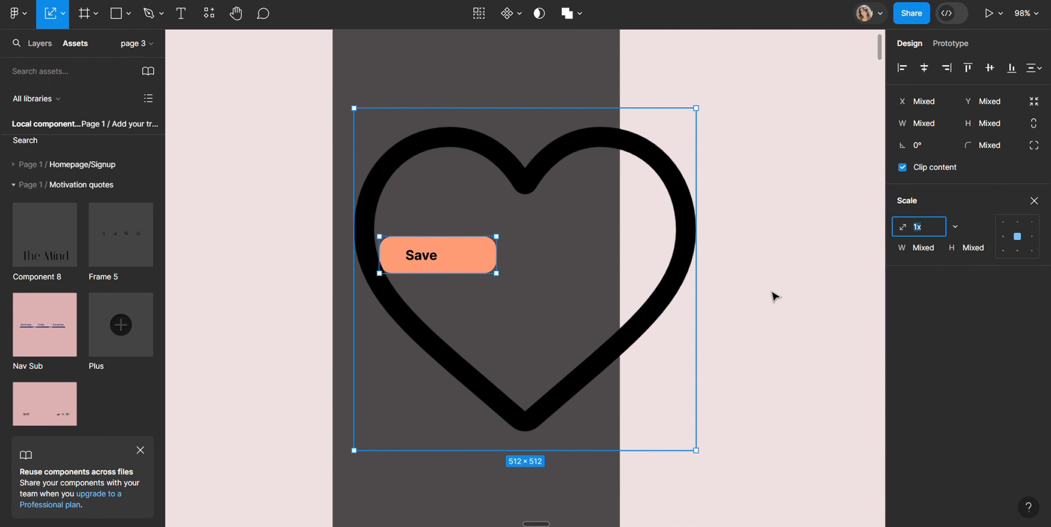
click(957, 232)
click(935, 175)
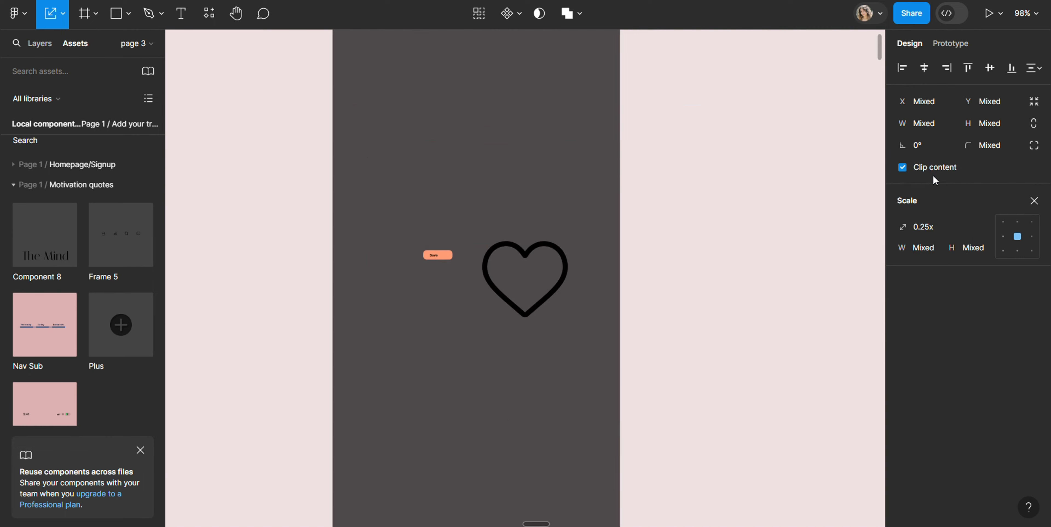
click(933, 248)
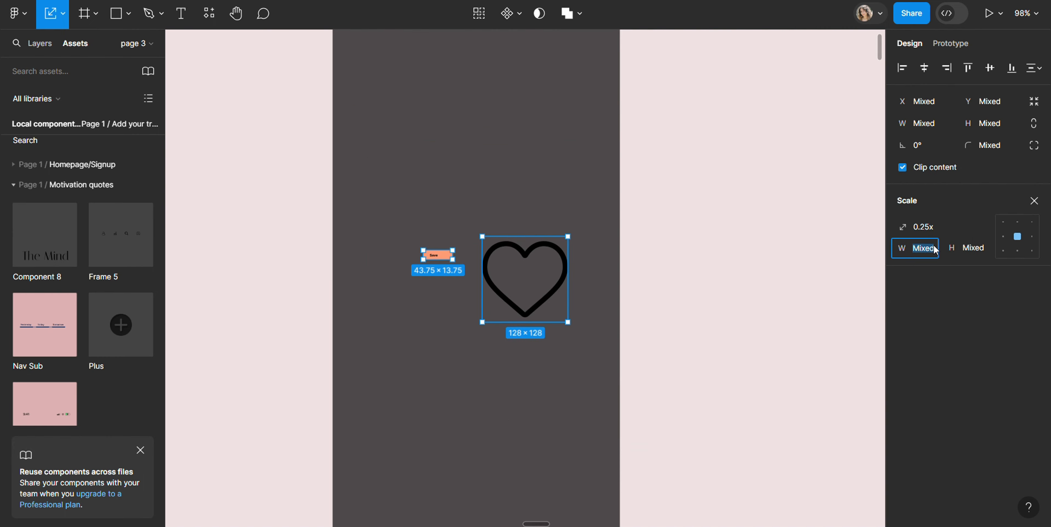
text(50)
key(Escape)
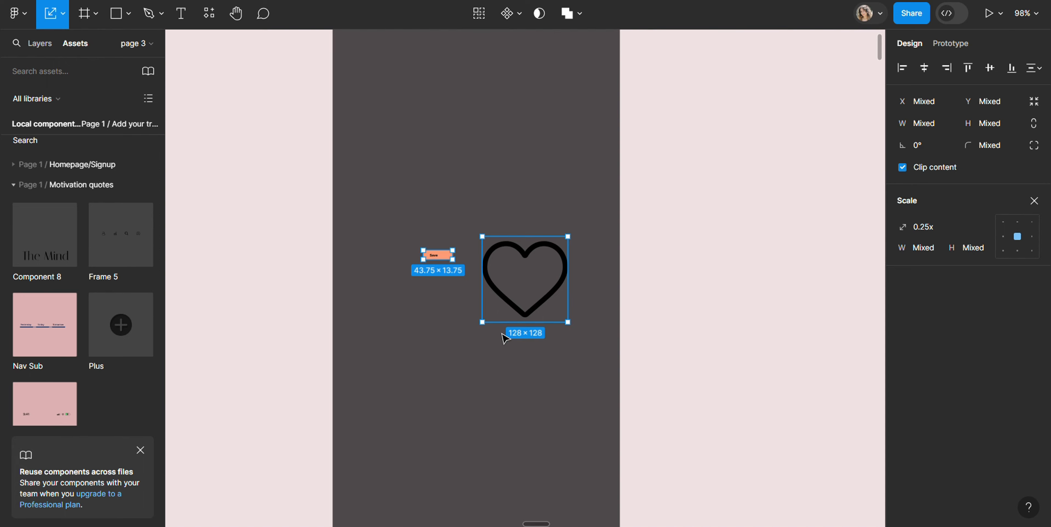
Scale only the heart image by a further 0.25x, down to 32 × 32
click(492, 250)
drag(407, 237, 461, 276)
click(506, 255)
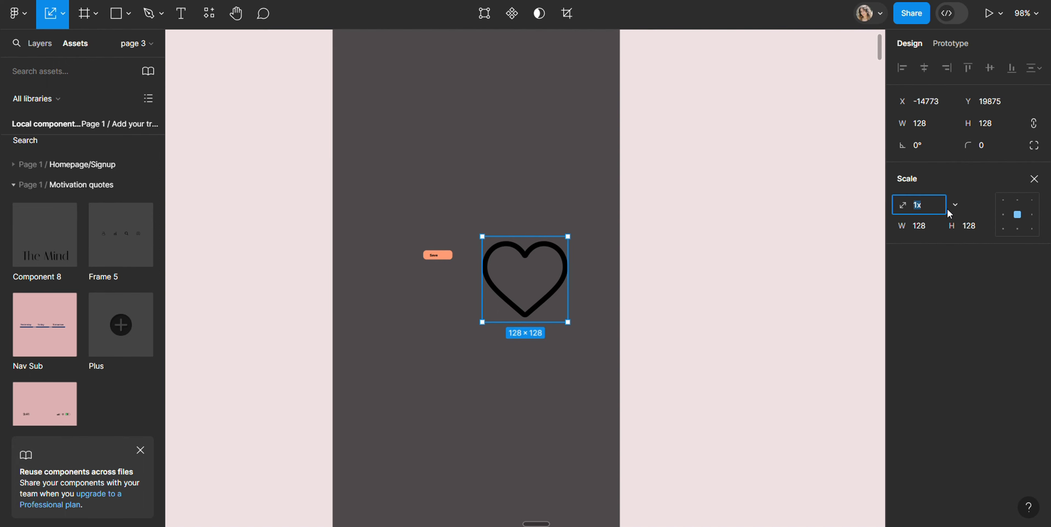
click(957, 205)
click(934, 157)
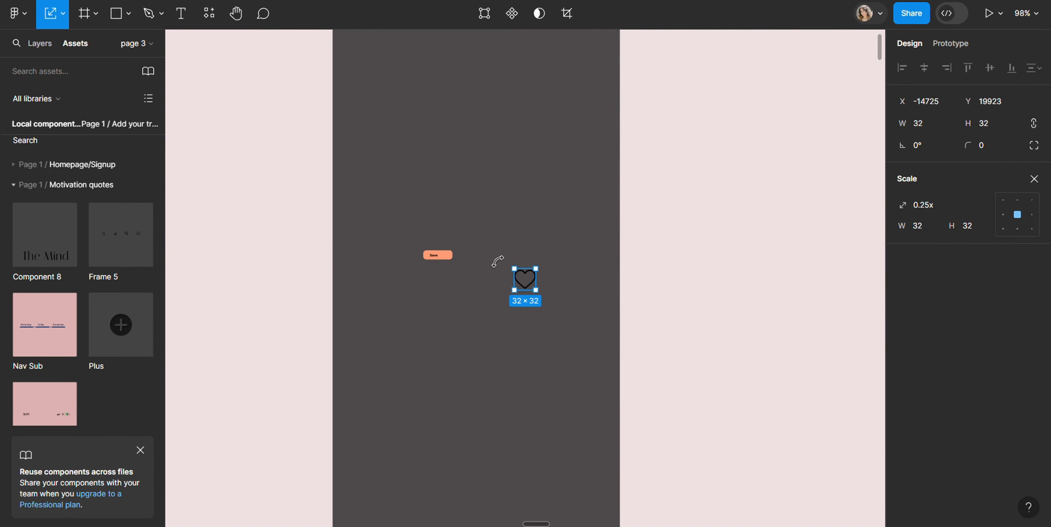
Scale the Save button up by 3x
click(434, 255)
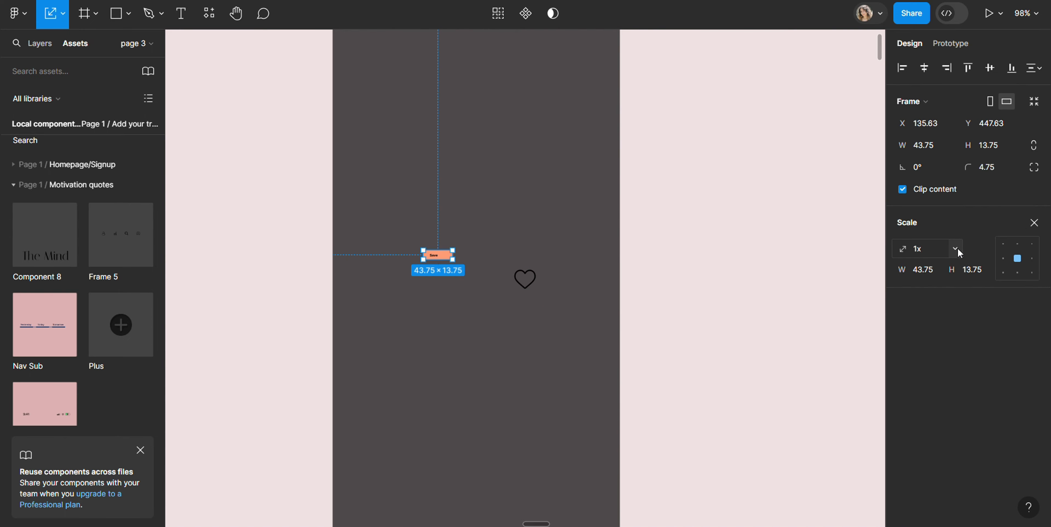
click(958, 249)
click(953, 276)
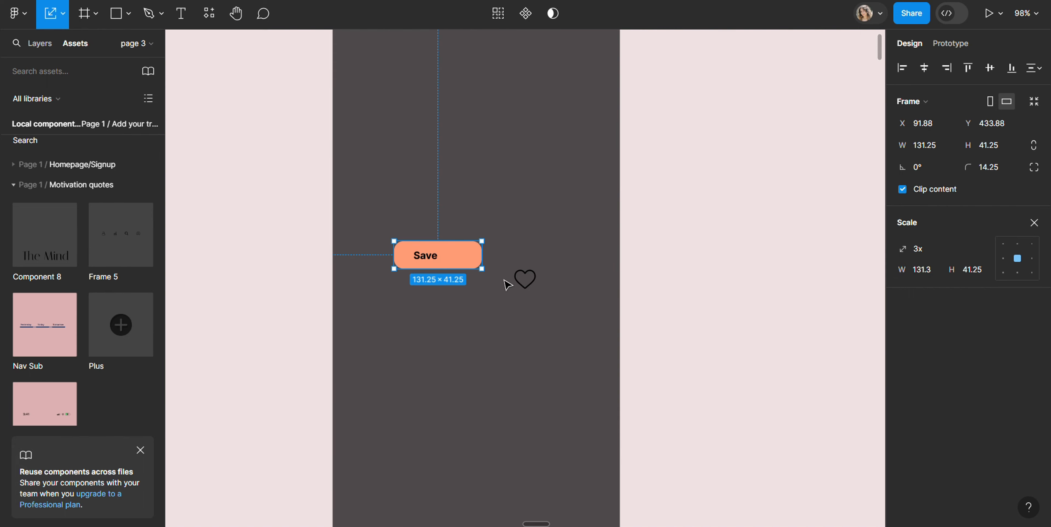
Place the heart inside the Save button, scale it by 0.5x to 16 × 16, and position it just beside the text
drag(524, 282, 459, 264)
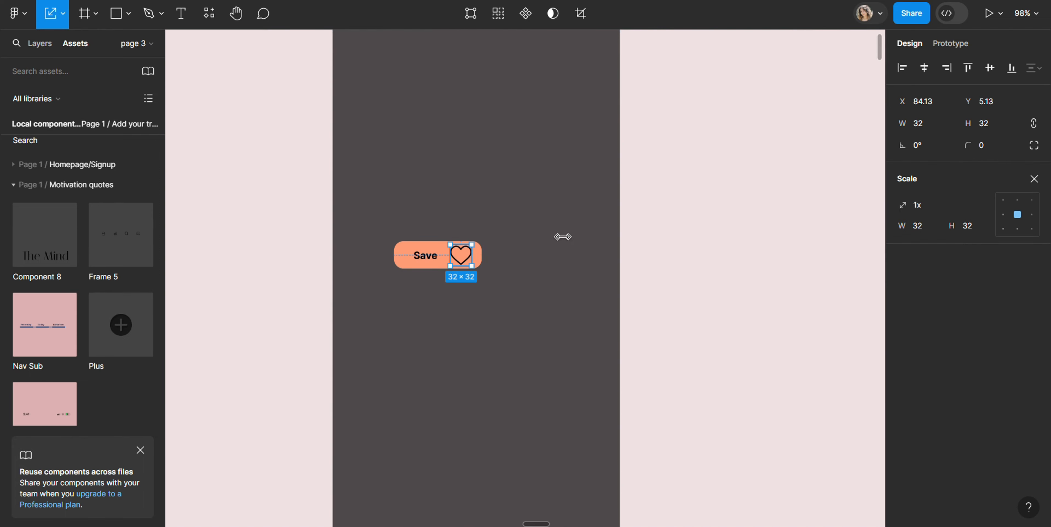
click(956, 204)
click(943, 176)
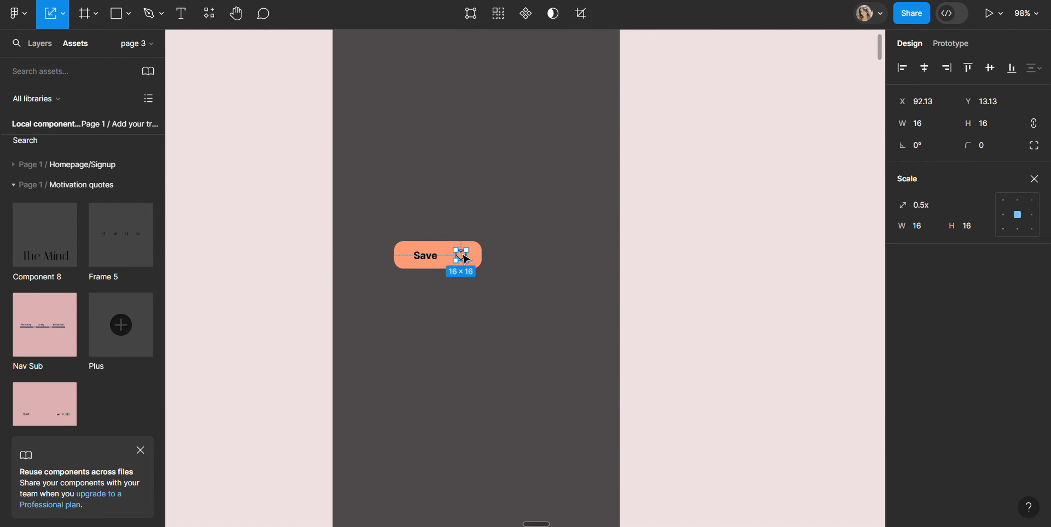
drag(464, 255, 454, 254)
Group the Save text and heart in a horizontal auto layout with centred alignment
click(435, 255)
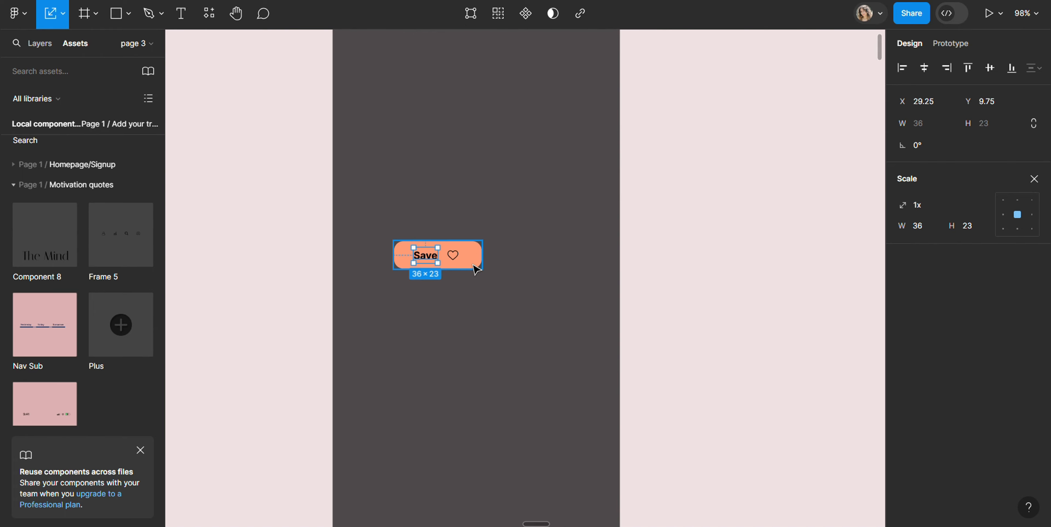
shift+click(454, 255)
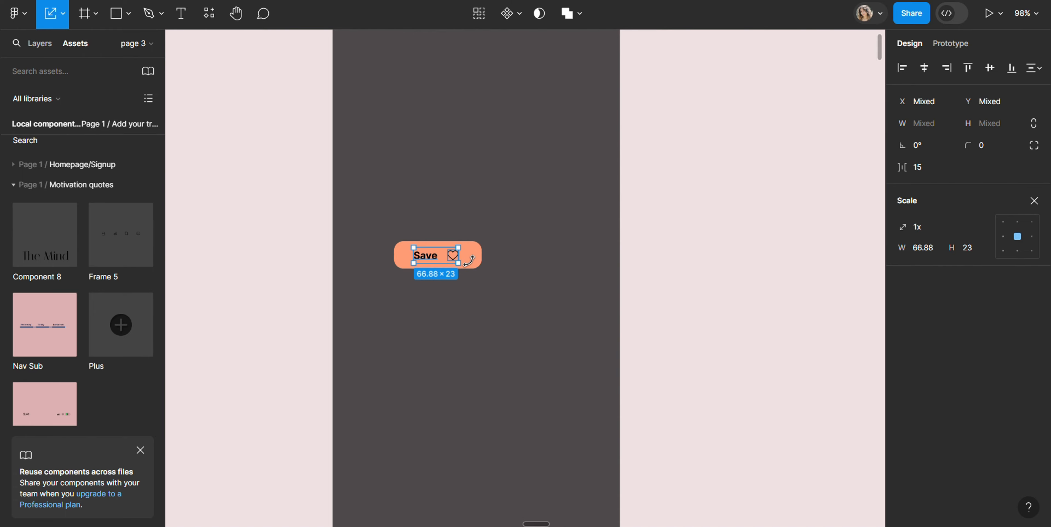
key(v)
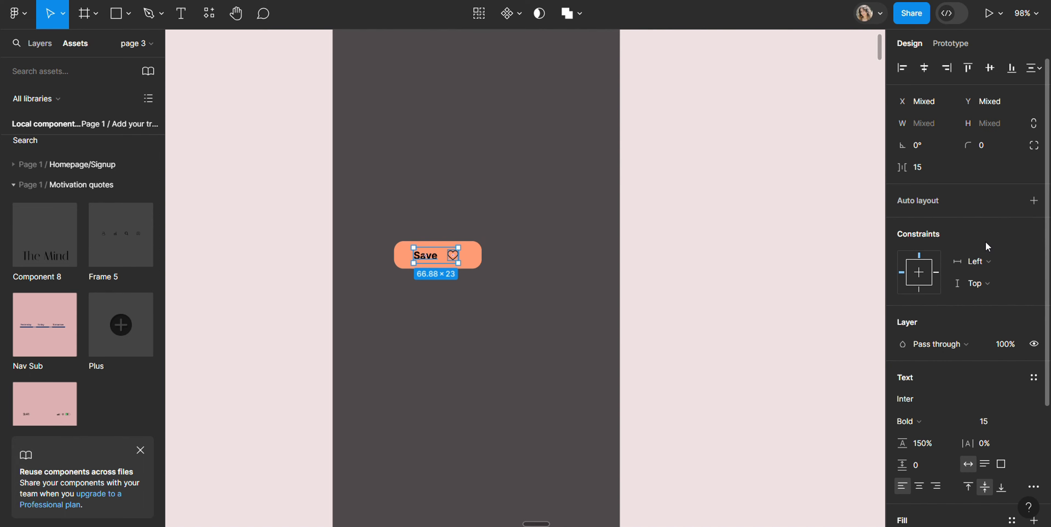
key(shift+a)
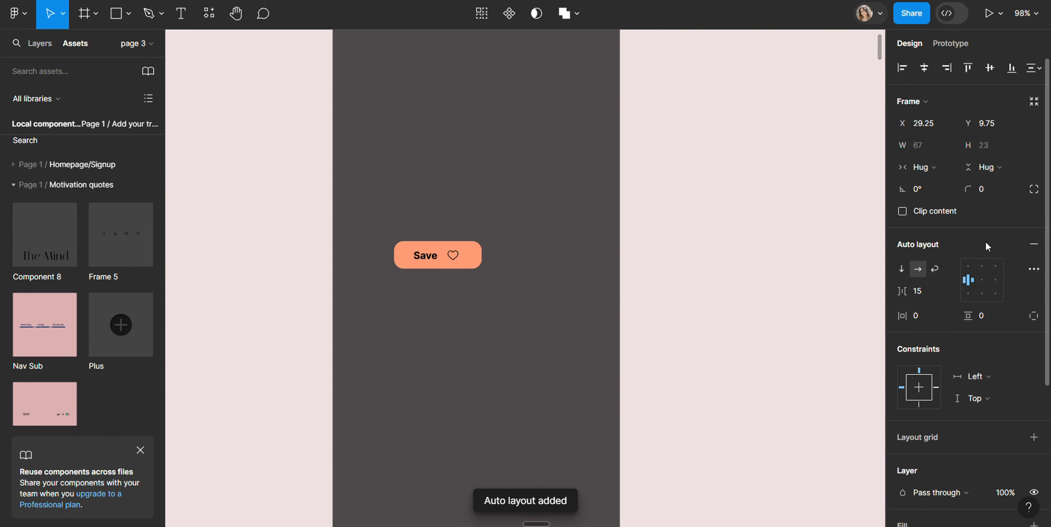
click(984, 281)
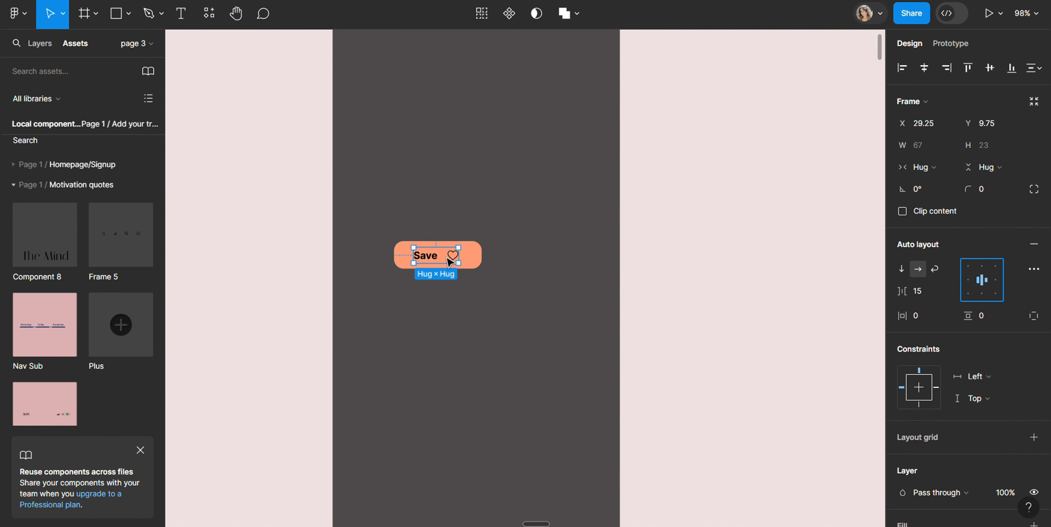
Set the auto layout spacing between the Save text and the heart to 17
scroll(450, 260, up, 5)
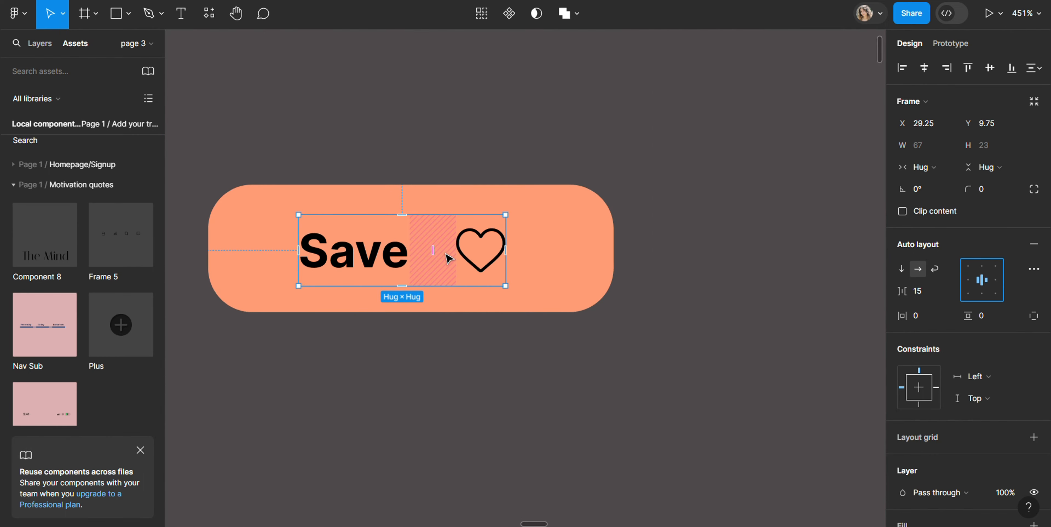
mouse_move(433, 250)
mouse_down()
mouse_move(461, 255)
mouse_move(436, 256)
mouse_up()
key(Escape)
double_click(410, 252)
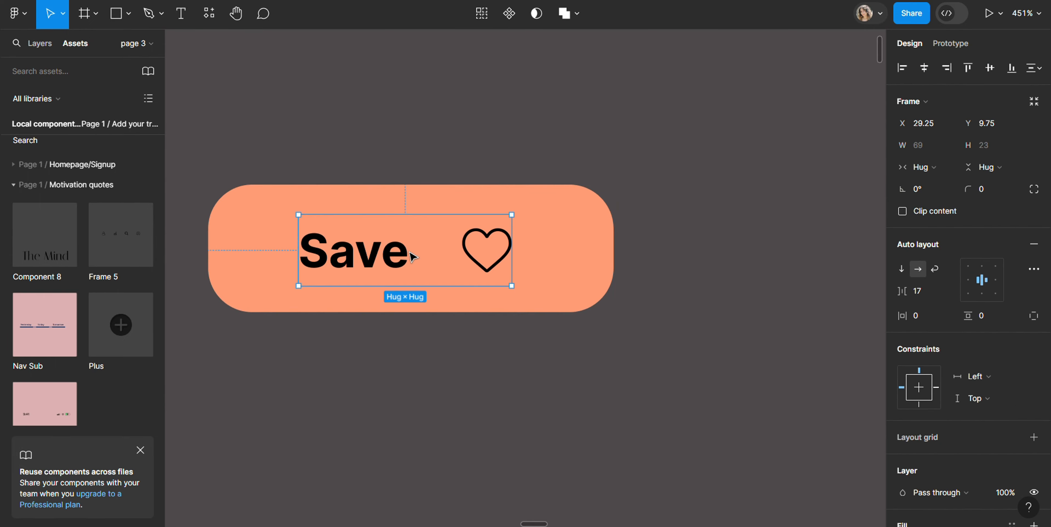
Switch to the Canva presentation to view the lesson outline slide, and return to the Figma design
scroll(412, 256, down, 5)
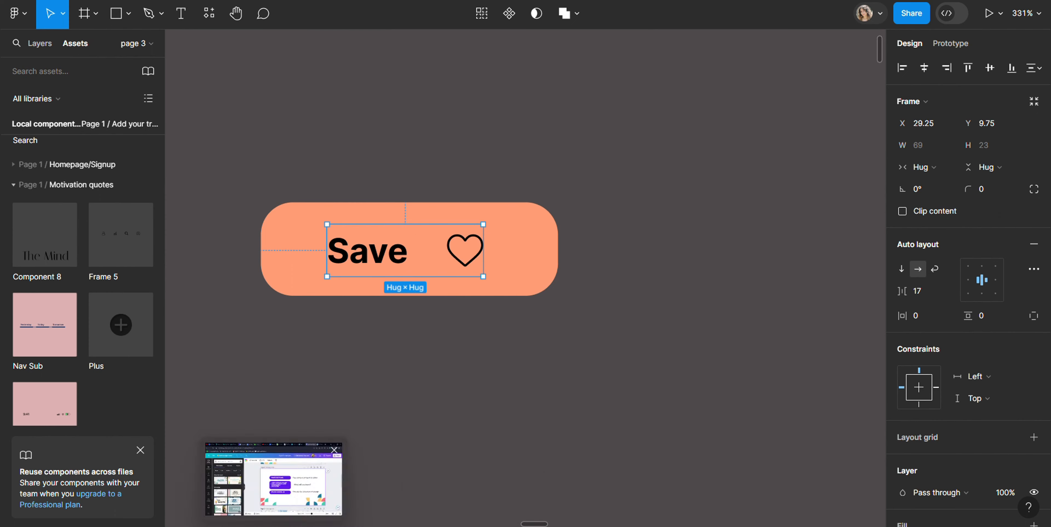
click(273, 525)
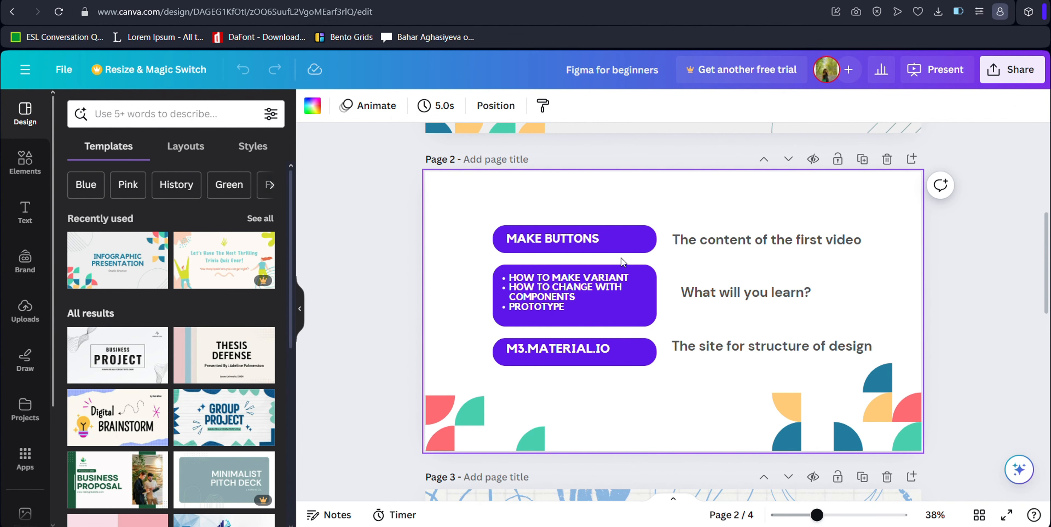
click(301, 525)
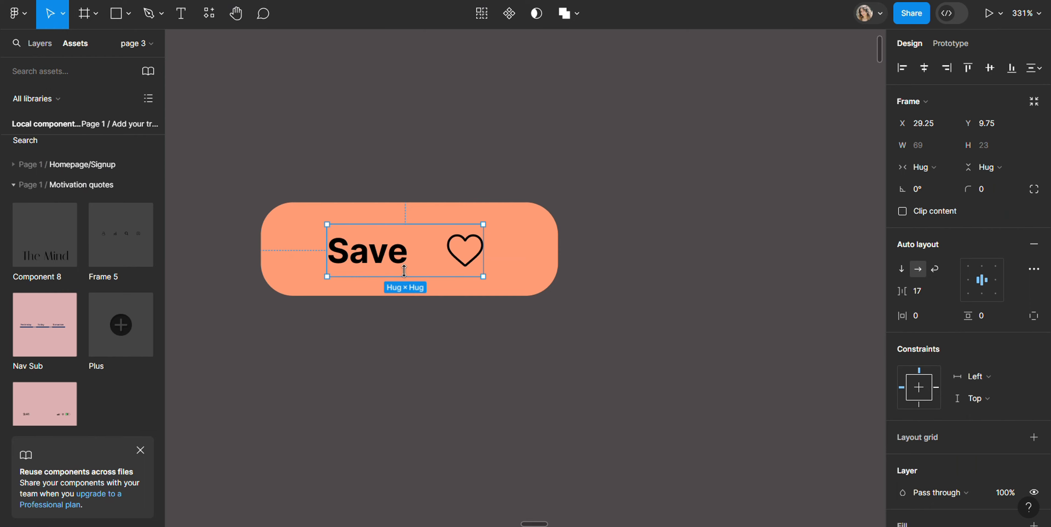
Move the whole Save button out of the iPhone frame onto the empty canvas to its left
scroll(322, 229, down, 5)
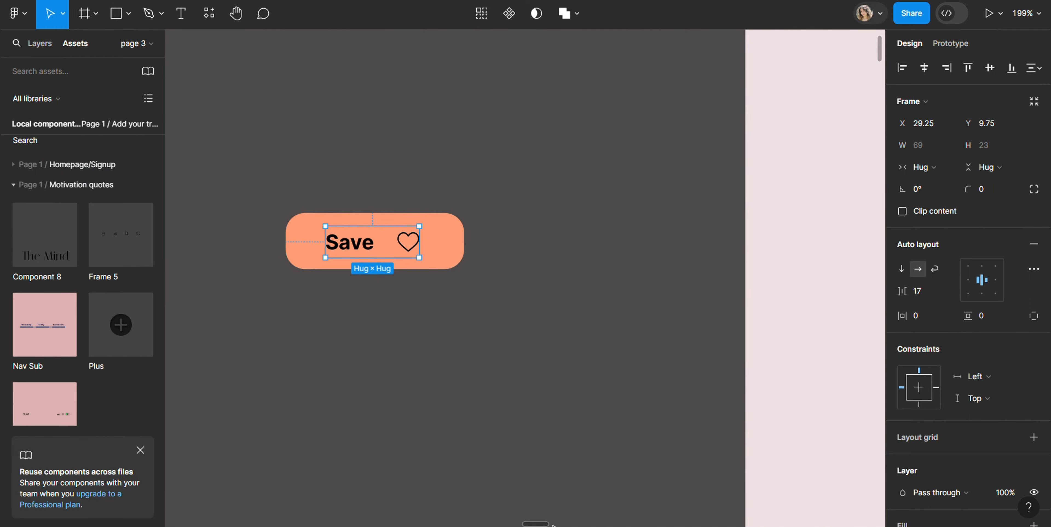
drag(532, 524, 529, 524)
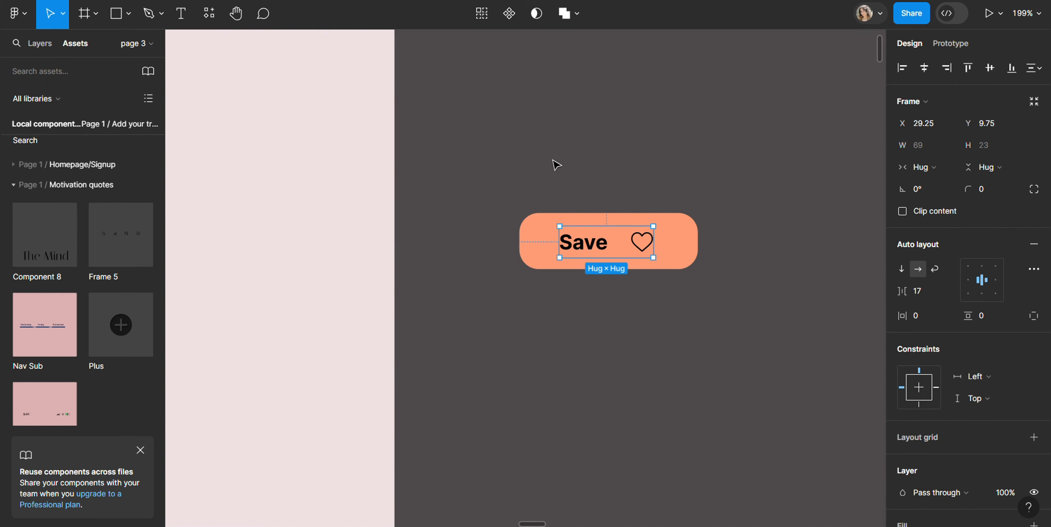
click(739, 325)
click(651, 259)
drag(606, 235, 263, 227)
drag(530, 524, 495, 400)
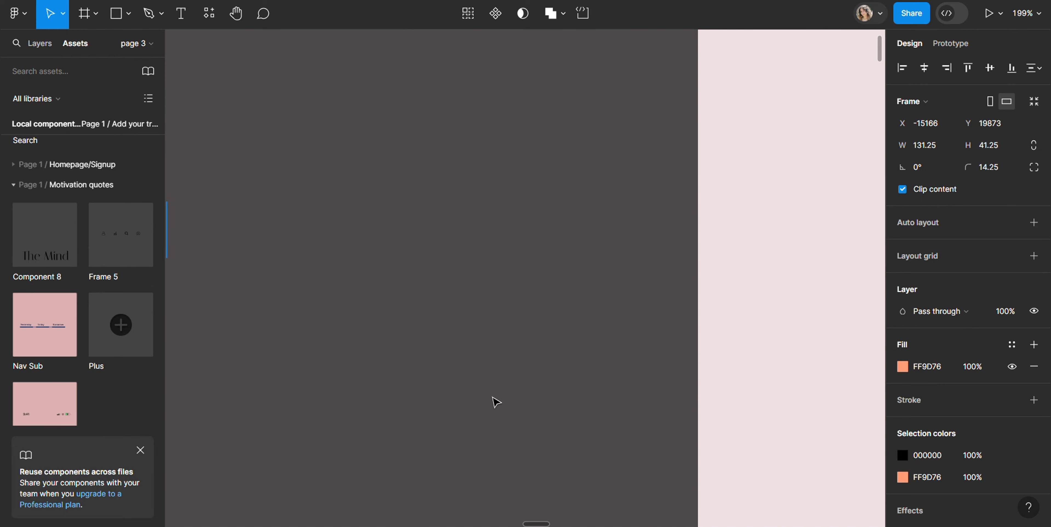
scroll(485, 391, down, 5)
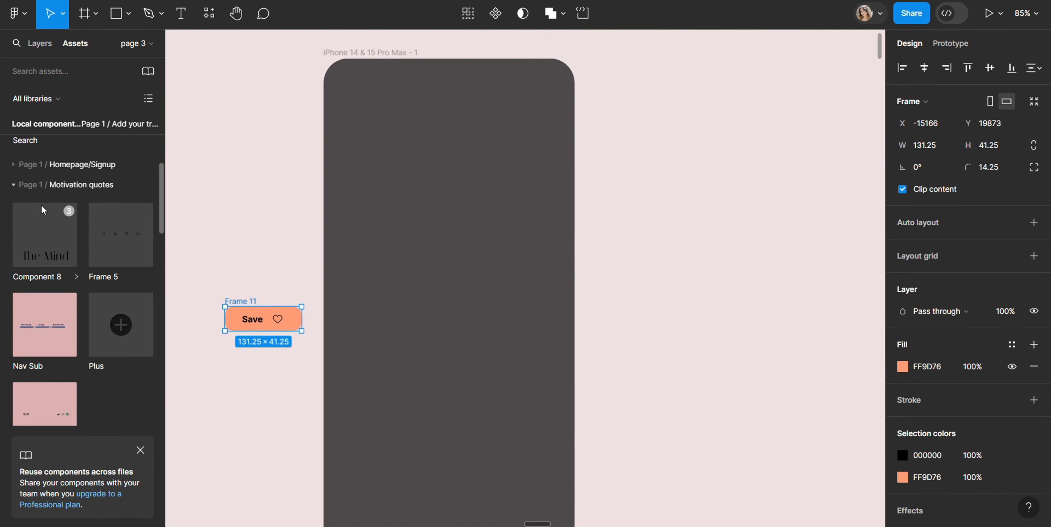
Try to turn the inner frame holding the Save text and heart into a component with a second variant
drag(212, 280, 300, 345)
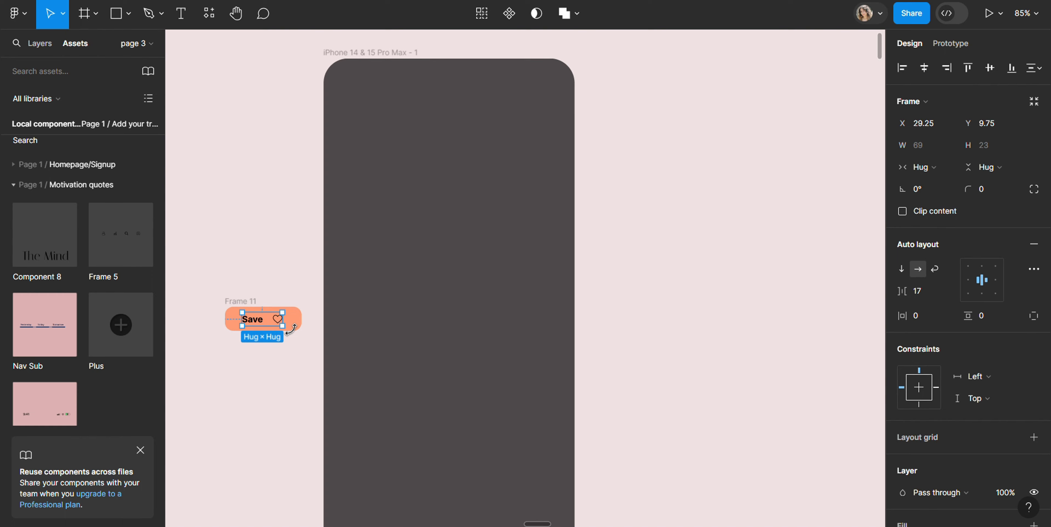
key(ctrl+alt+k)
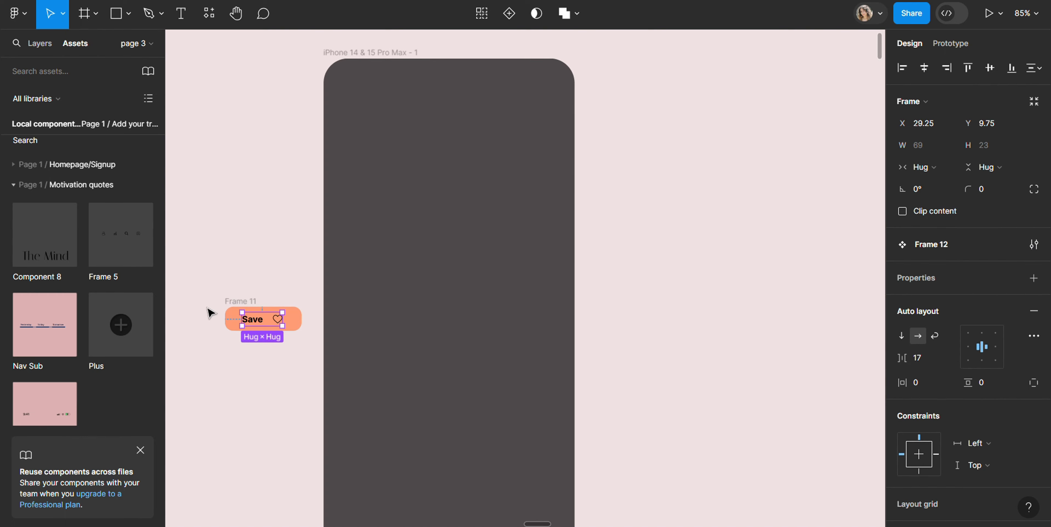
scroll(210, 313, up, 5)
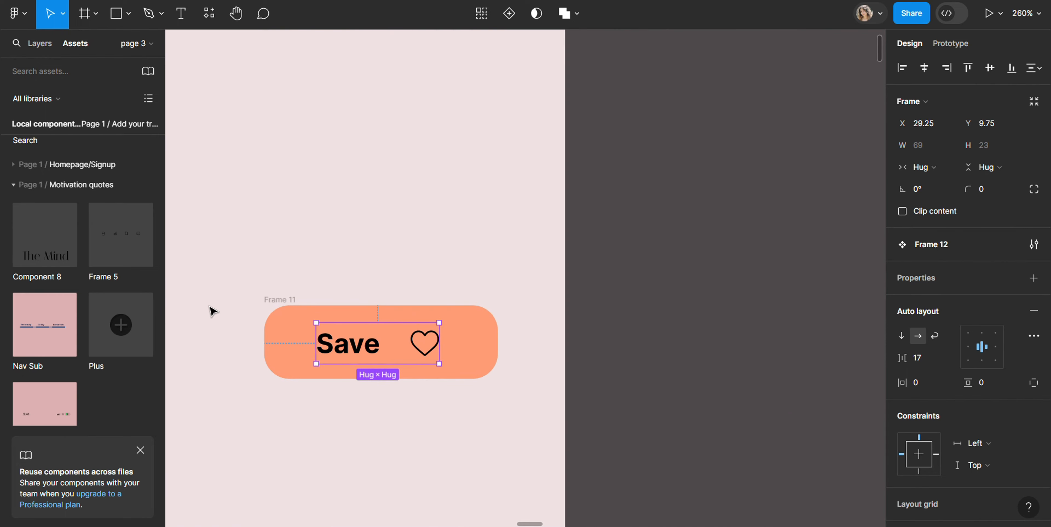
click(510, 15)
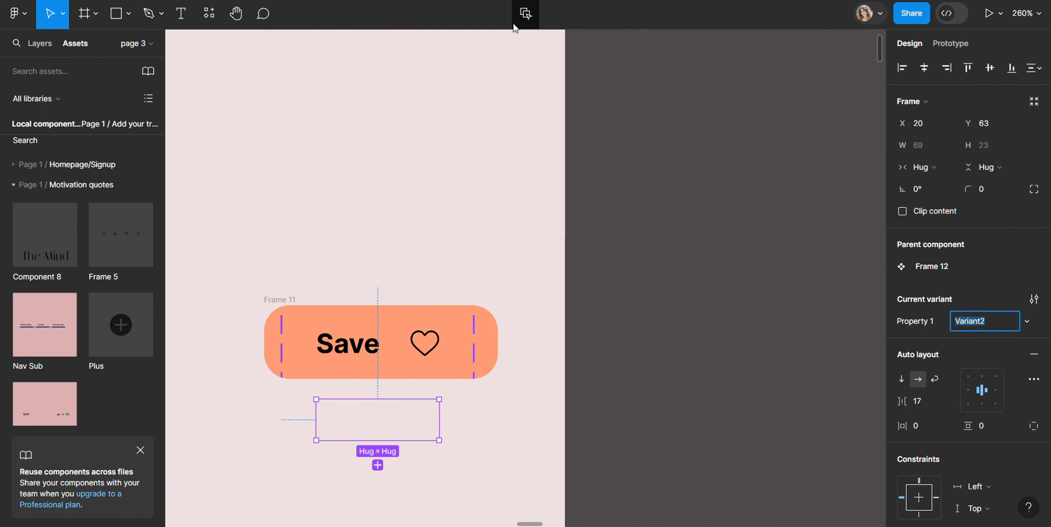
click(359, 309)
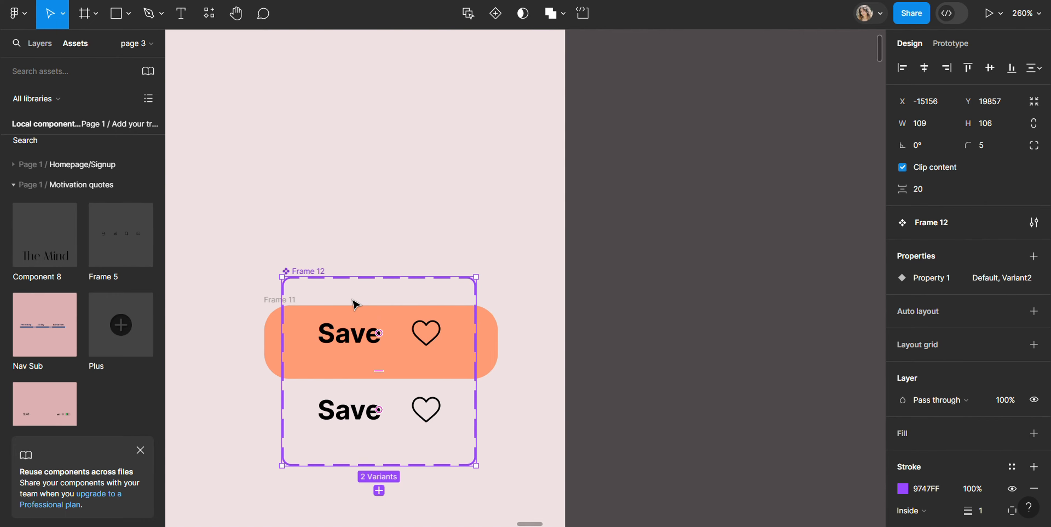
Undo the component and variant creation on the inner text-and-heart frame
key(ctrl+z)
key(ctrl+z)
key(ctrl+z)
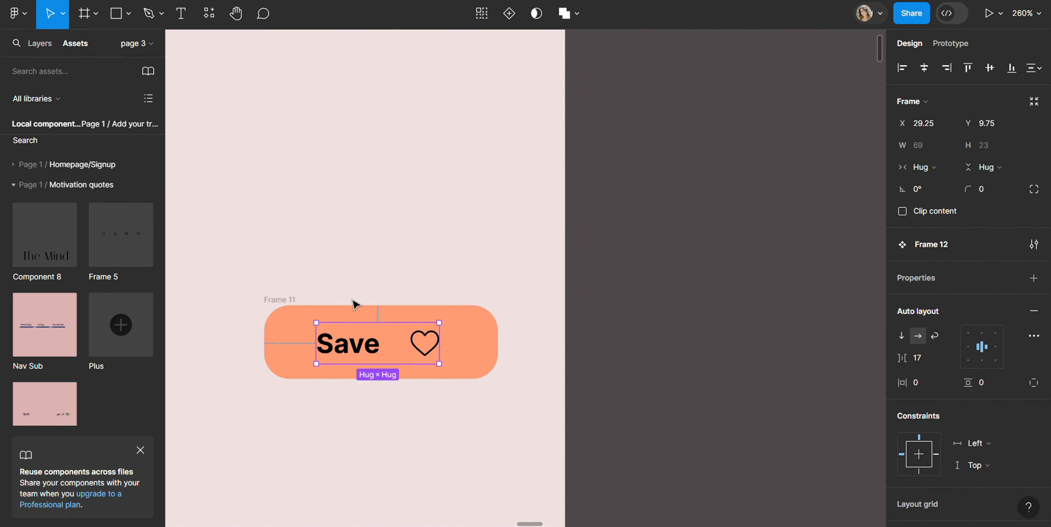
key(ctrl+z)
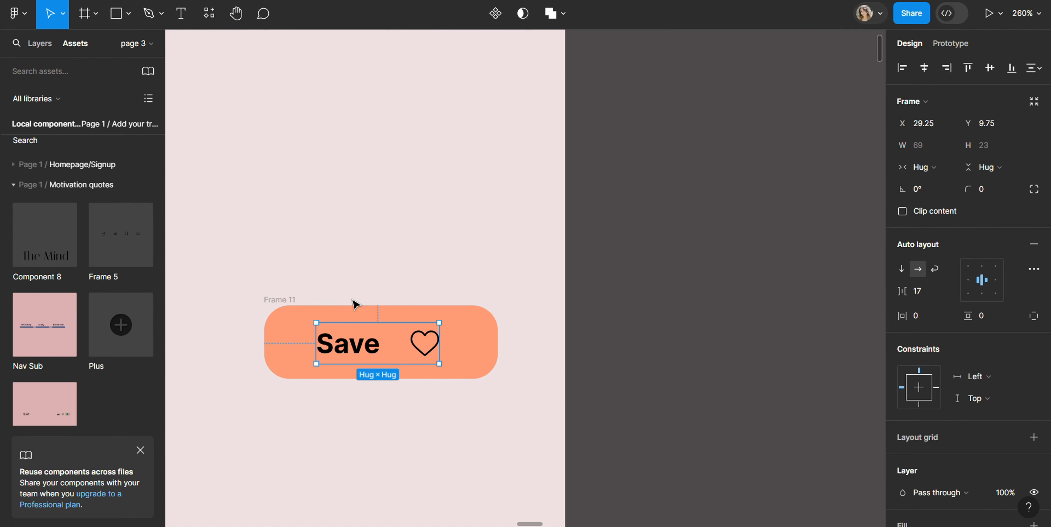
Add auto layout to the entire orange Save button frame
drag(230, 279, 504, 417)
click(1033, 222)
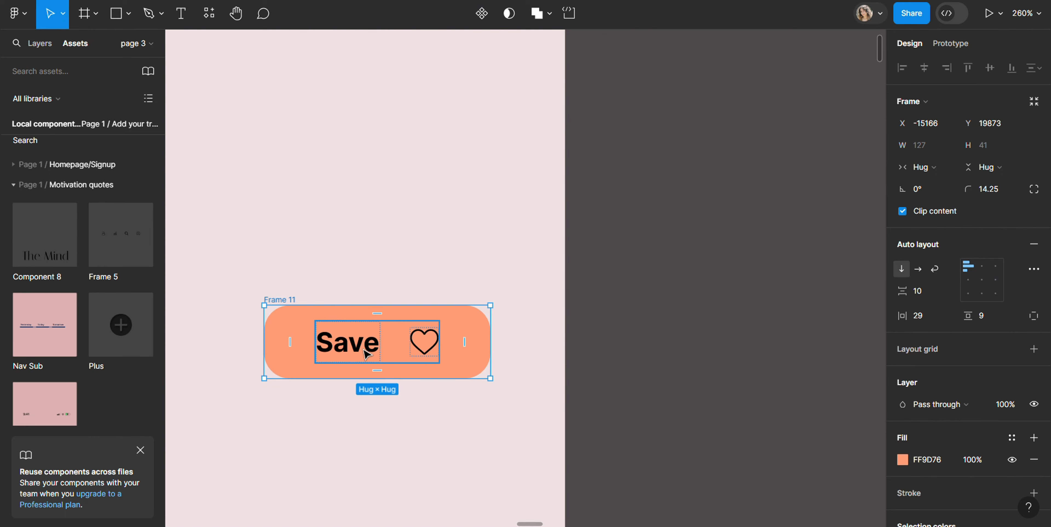
key(alt)
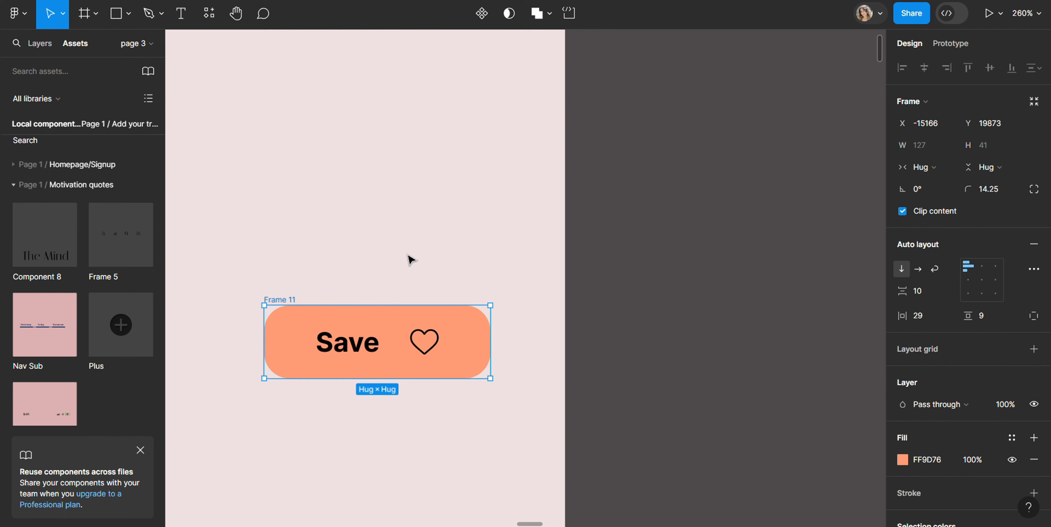
Convert the whole Save button into a component with a second variant and move the component set higher on the canvas
key(ctrl+alt+k)
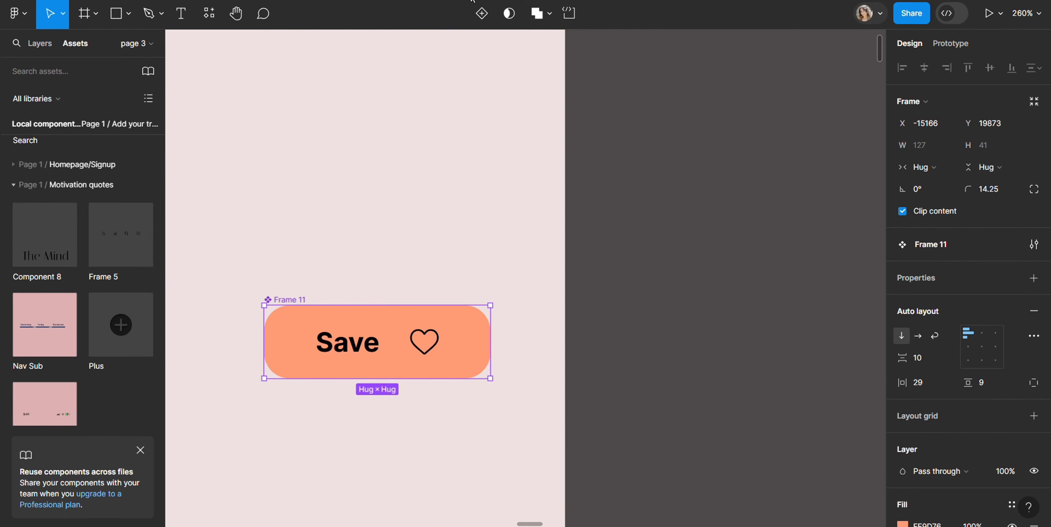
click(482, 20)
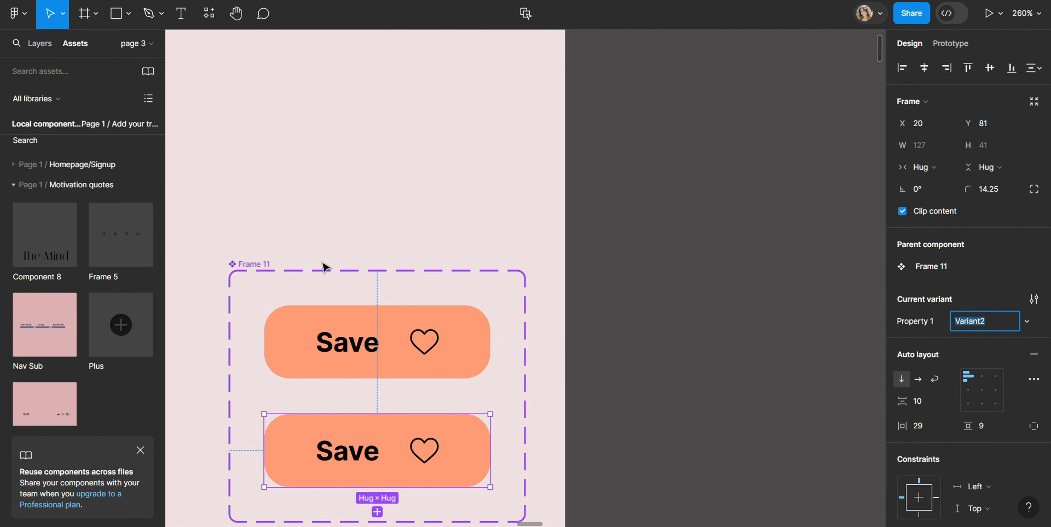
drag(333, 278, 341, 223)
drag(248, 270, 274, 168)
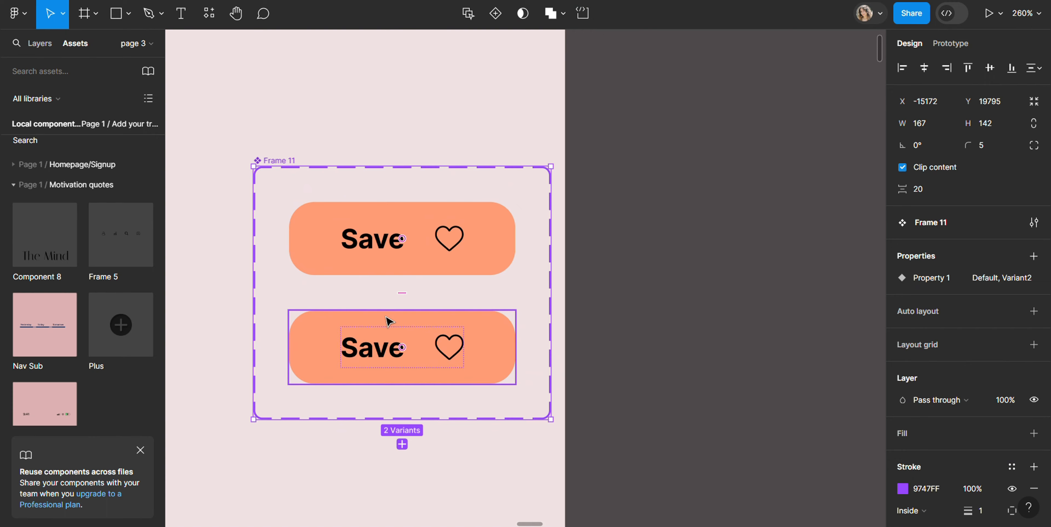
Change the second button variant's fill to the local blue 63AADB
click(389, 322)
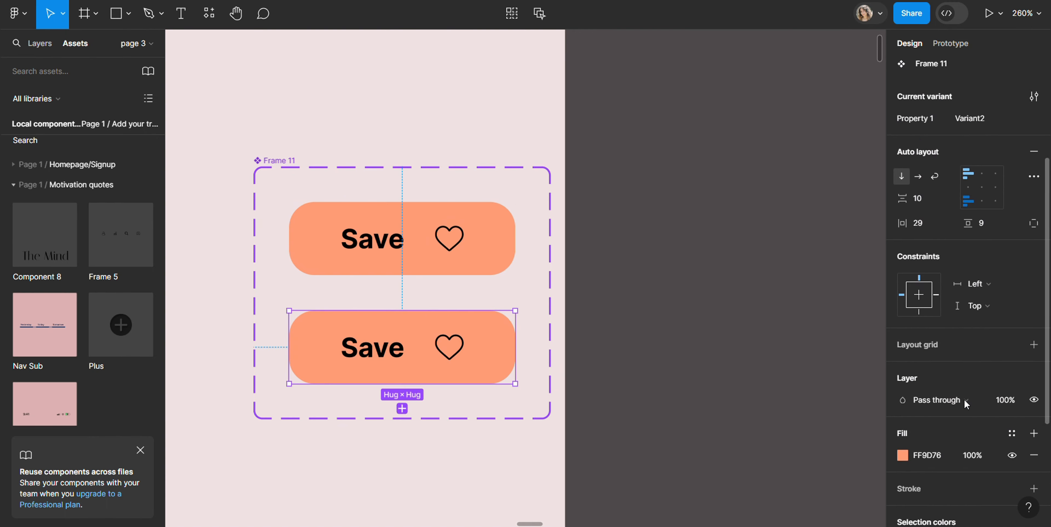
scroll(964, 399, down, 3)
click(903, 383)
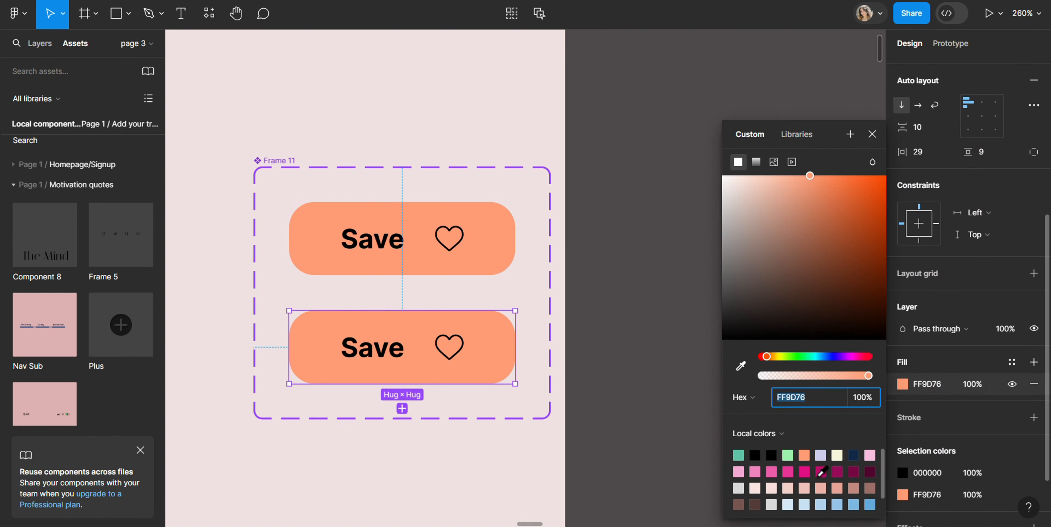
click(870, 503)
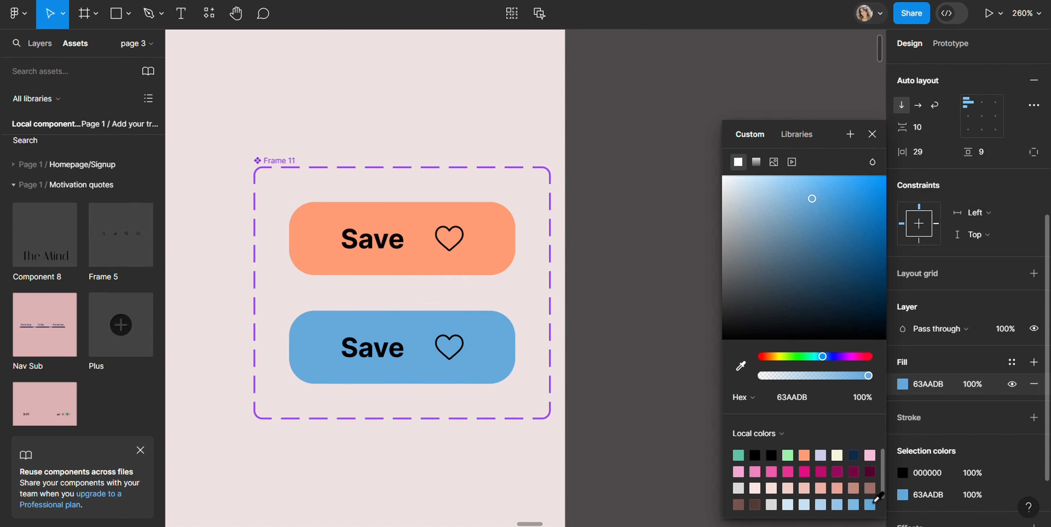
click(644, 209)
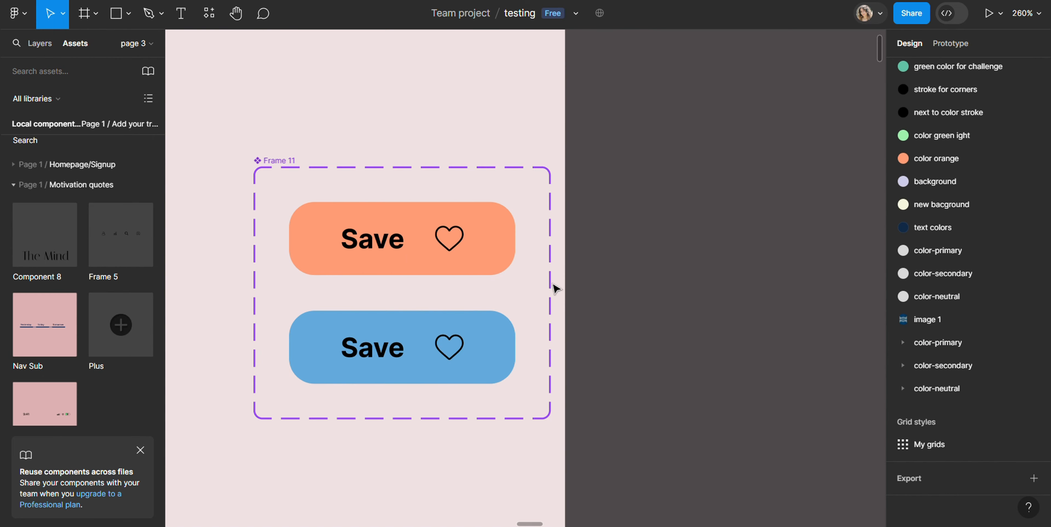
Remove the heart image fill from the icon in the blue button variant
click(450, 349)
double_click(450, 343)
double_click(450, 343)
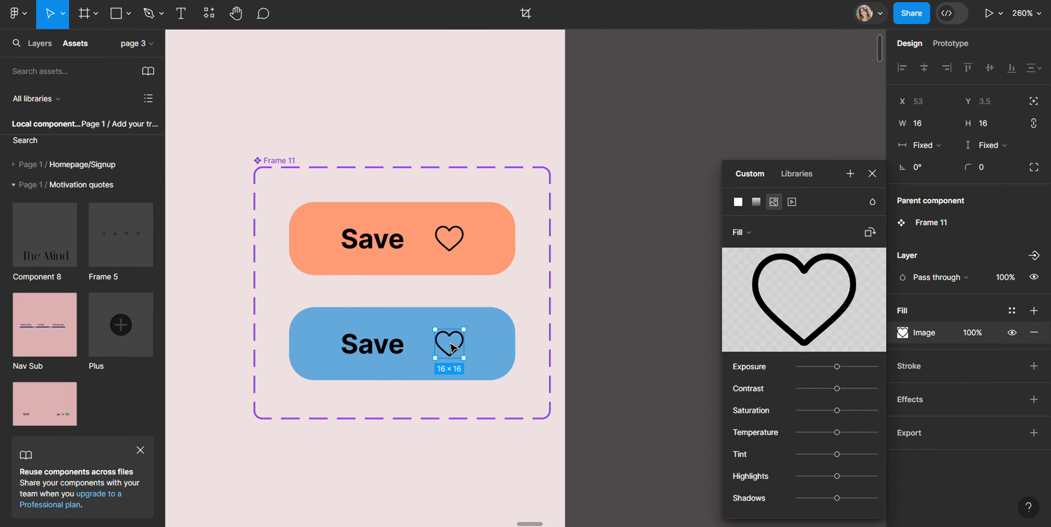
key(Delete)
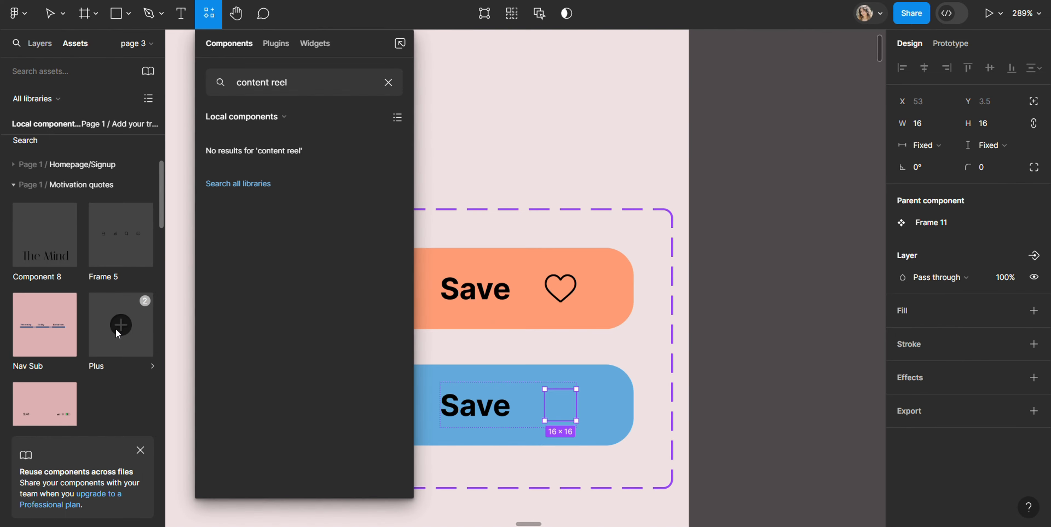
Place a Plus component instance in the blue variant's empty icon frame and scale the blue button down to about the orange button's width
click(116, 329)
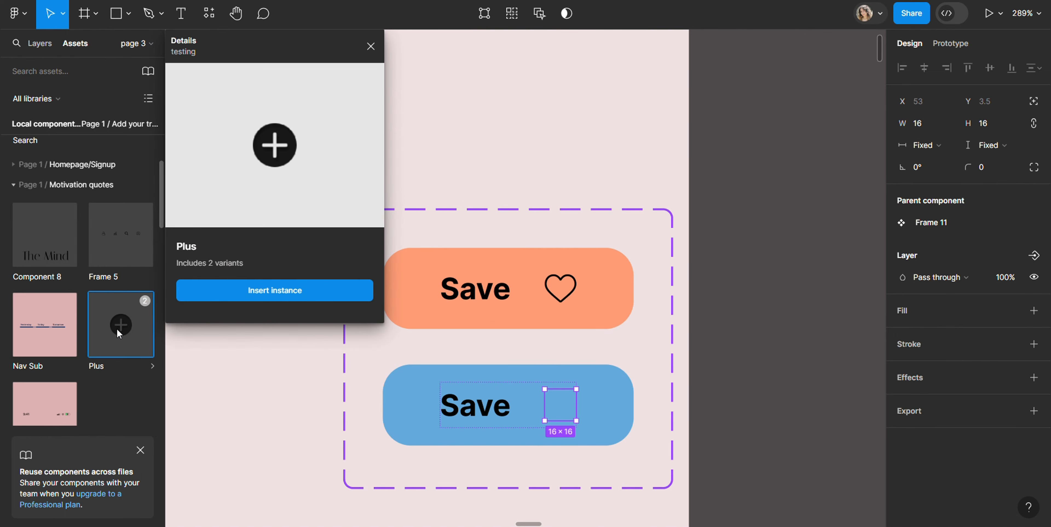
drag(117, 329, 560, 404)
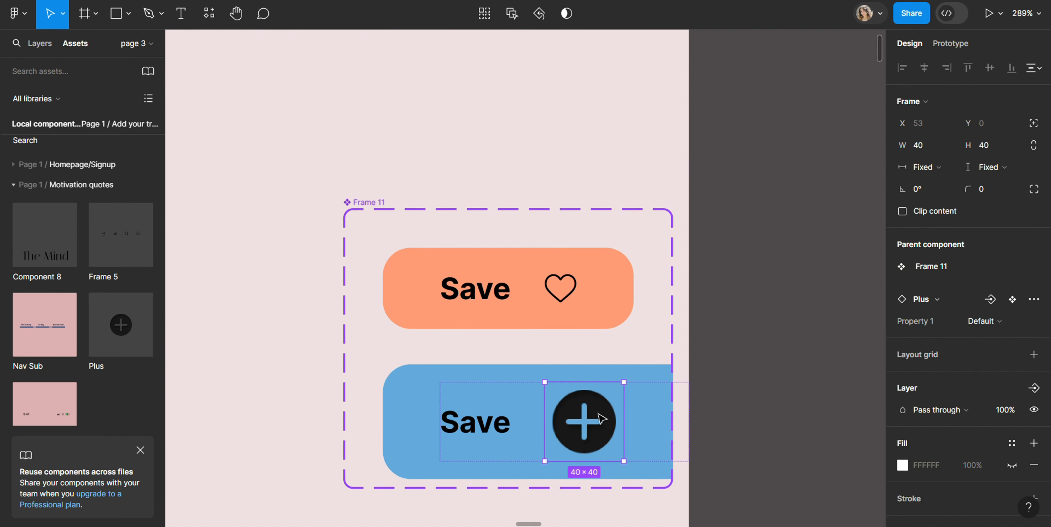
click(429, 390)
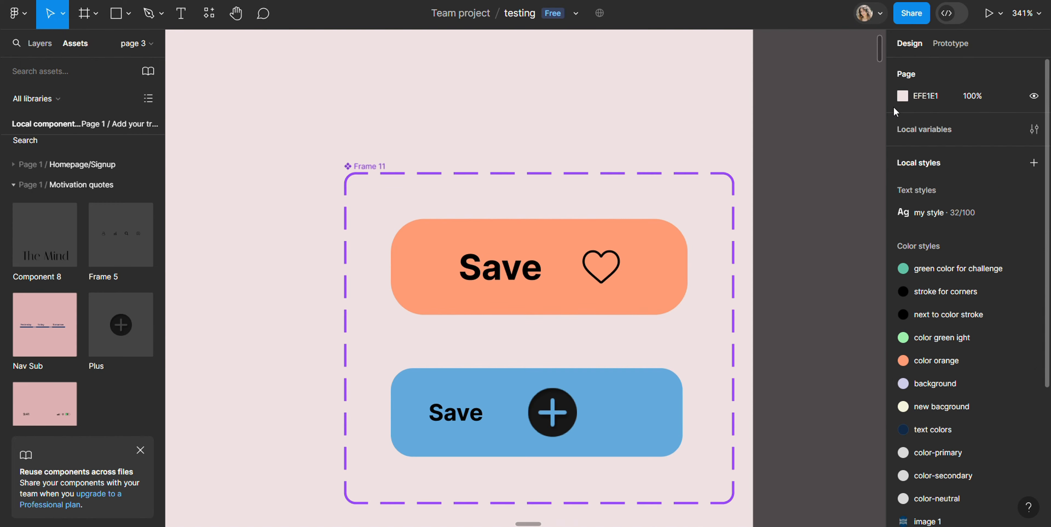
Add an on-tap prototype interaction from the orange button that changes to Variant2 with an 800 ms Bouncy Smart animate transition
click(956, 43)
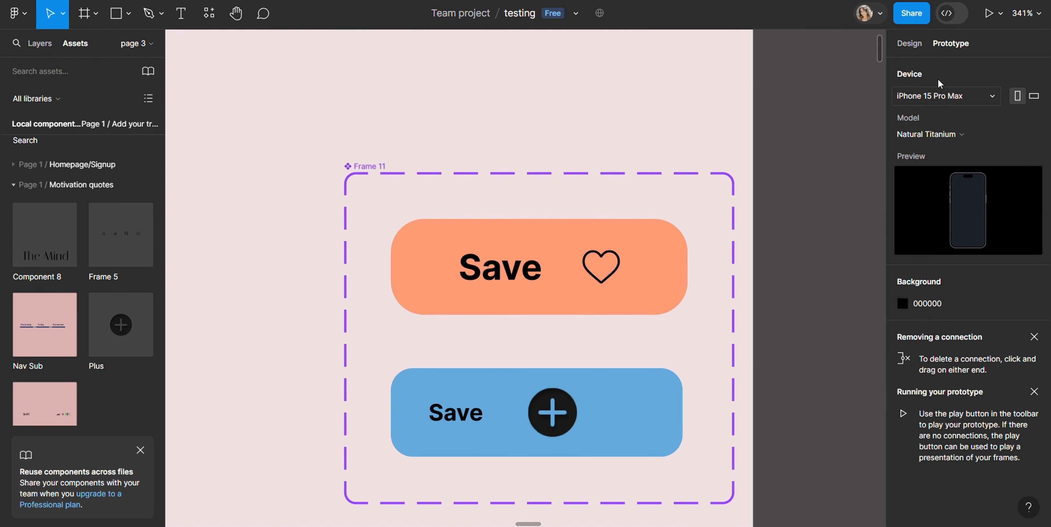
drag(540, 313, 540, 379)
scroll(524, 414, down, 2)
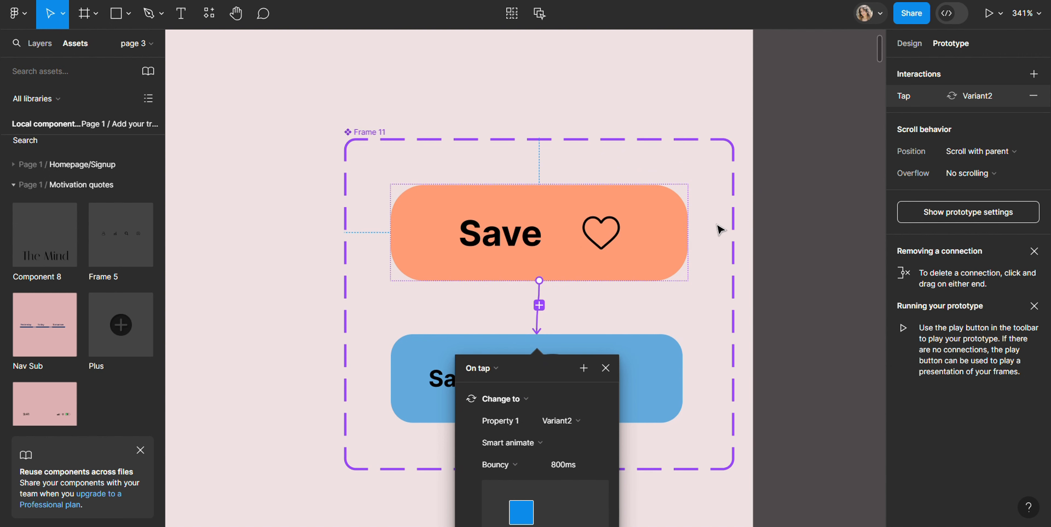
Place an instance of the orange Save button in the upper middle of the iPhone frame, at about X 153, Y 285
scroll(720, 229, down, 5)
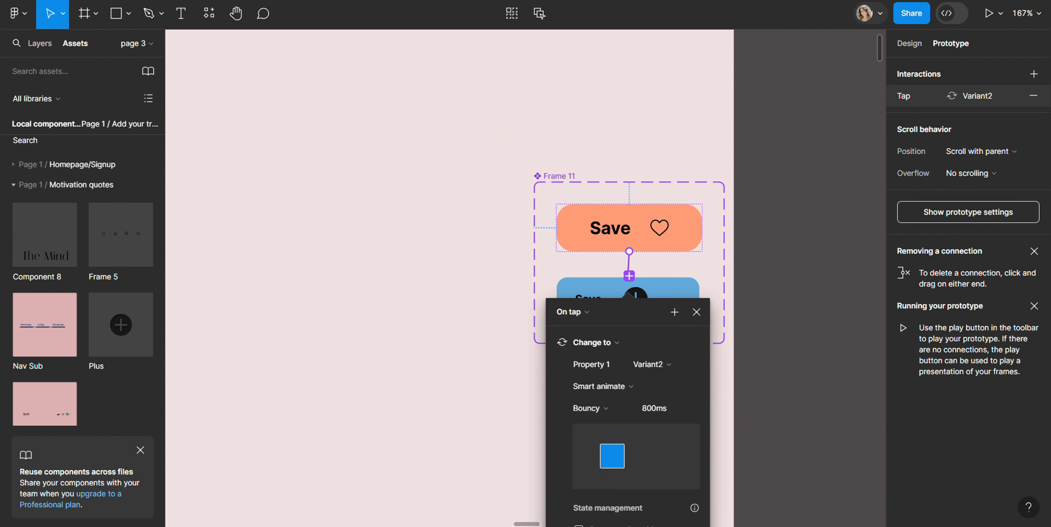
scroll(526, 278, right, 5)
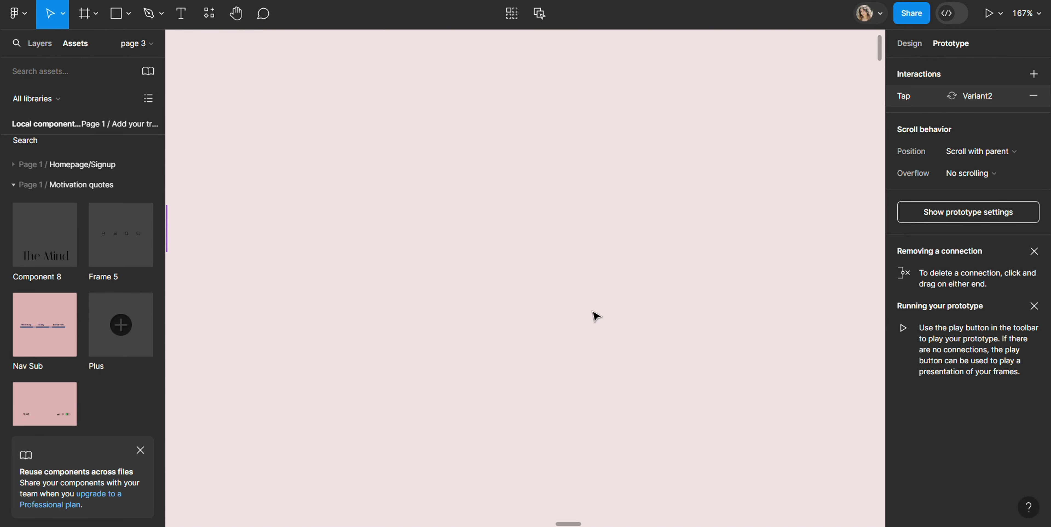
scroll(595, 315, down, 10)
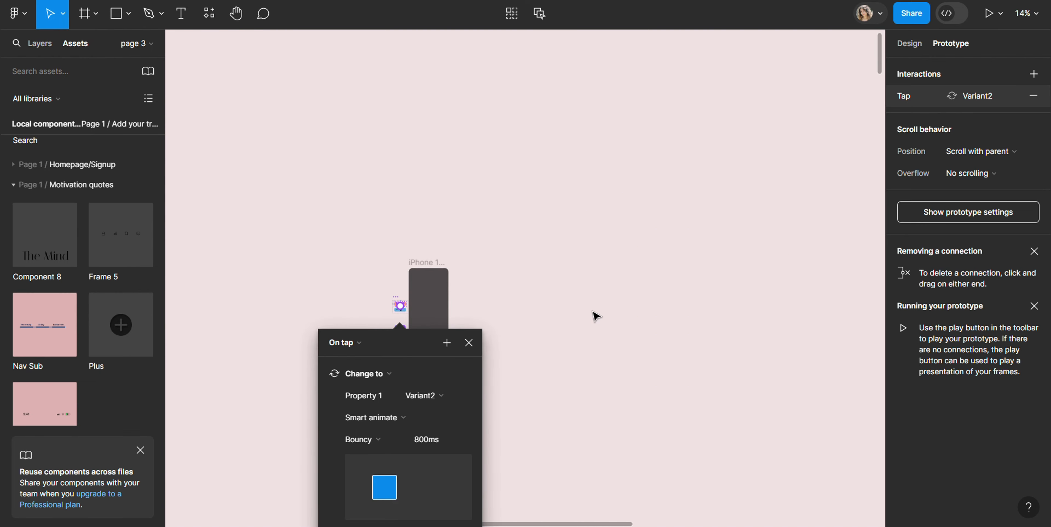
click(433, 301)
scroll(412, 294, up, 7)
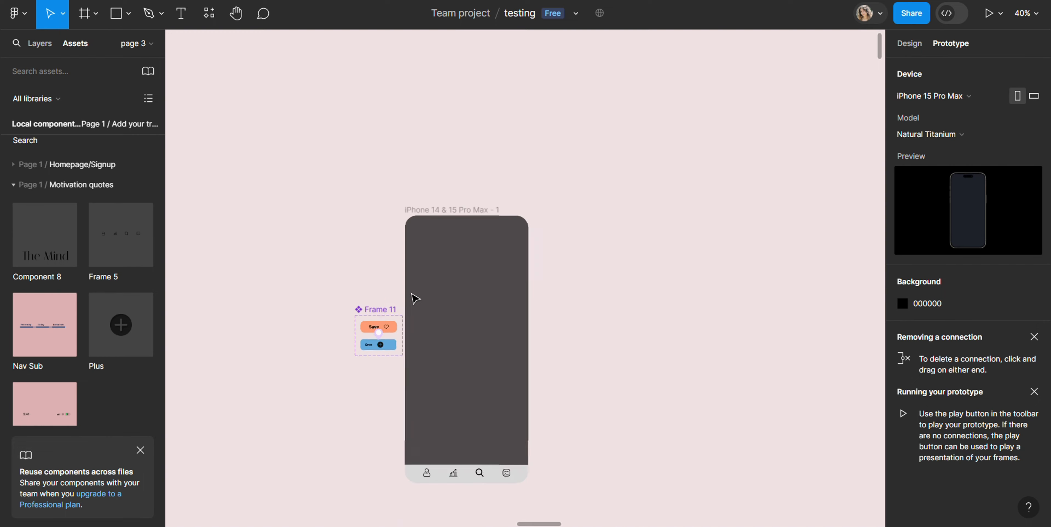
scroll(413, 296, down, 2)
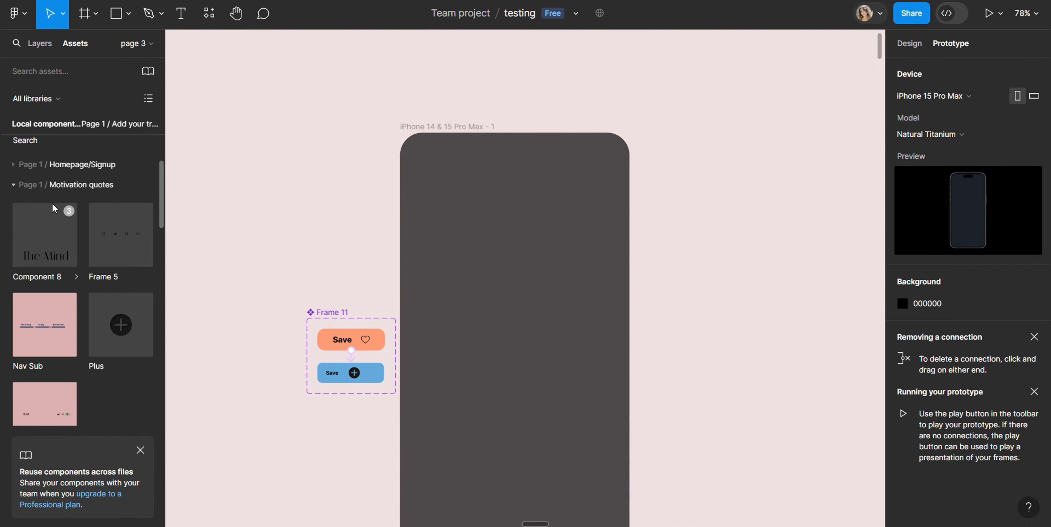
scroll(59, 207, up, 5)
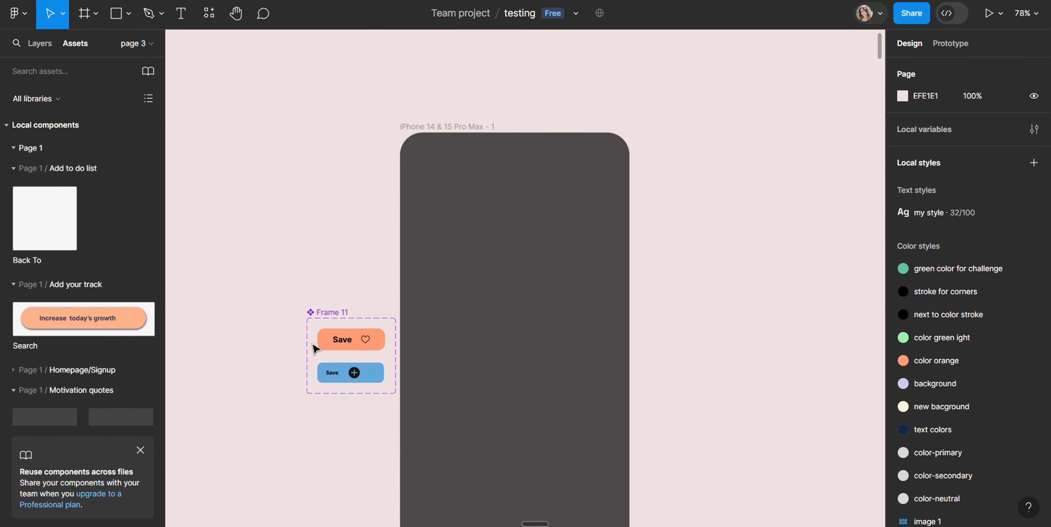
click(322, 341)
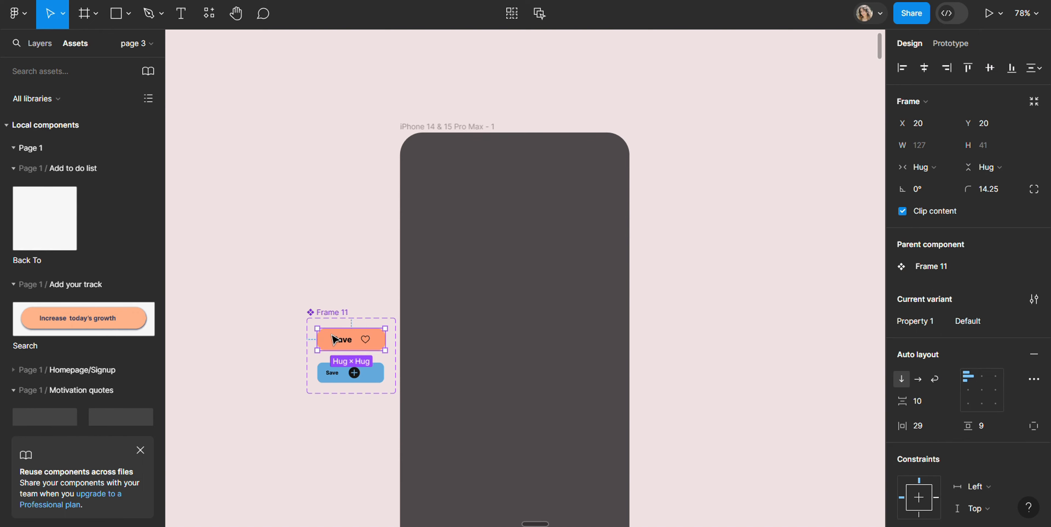
drag(335, 340, 502, 296)
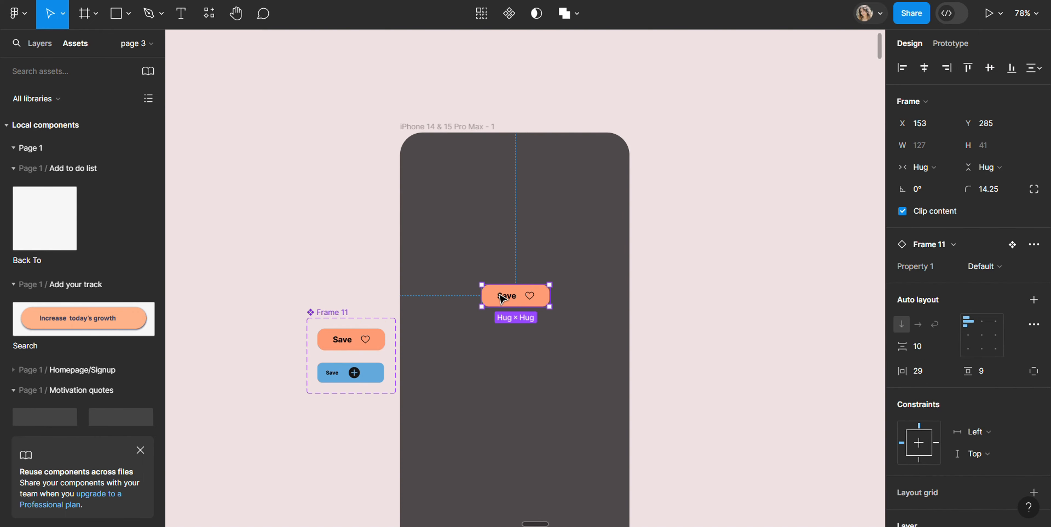
Run the prototype preview starting from the iPhone 14 & 15 Pro Max frame
click(446, 128)
click(991, 14)
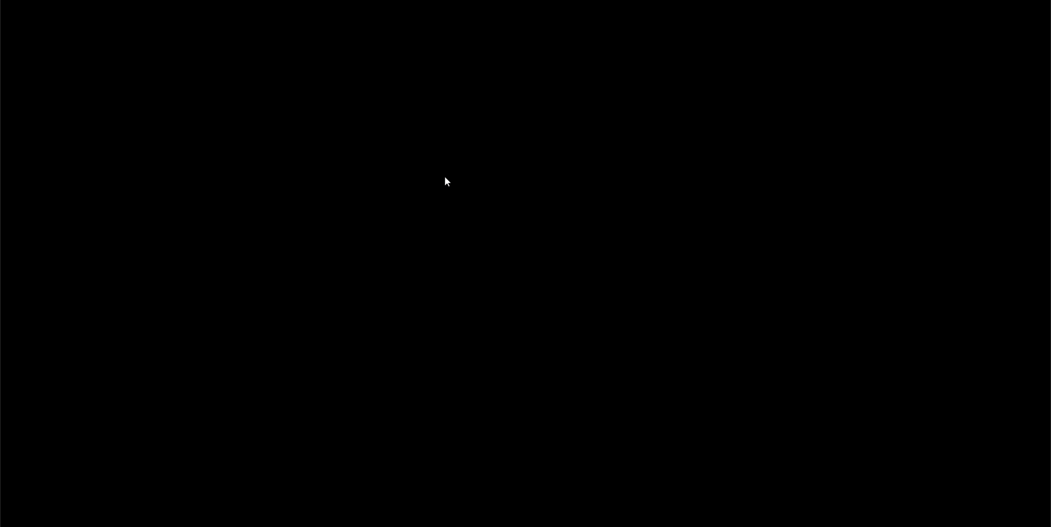
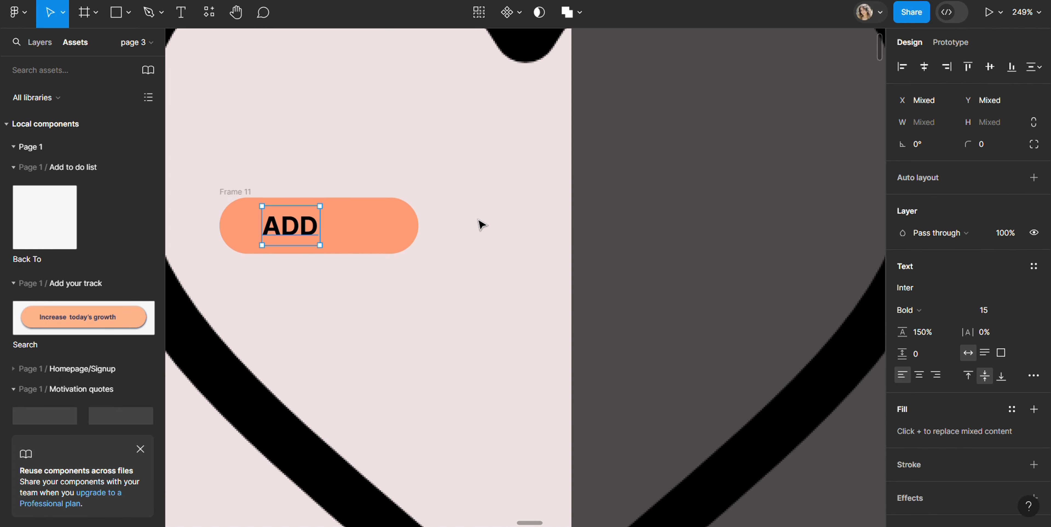
Scale the oversized heart image down to 20 px wide and place it beside the ADD text inside the orange button
key(k)
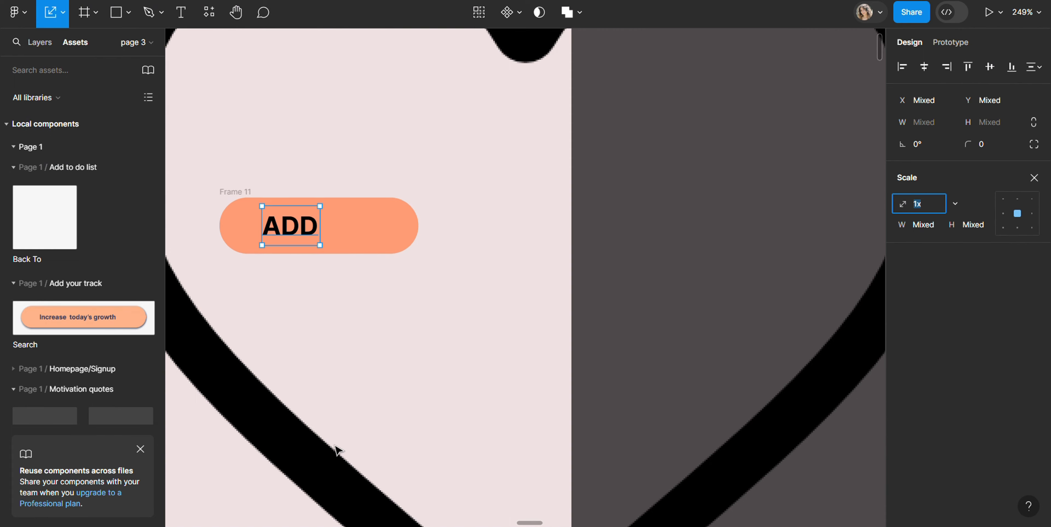
click(295, 465)
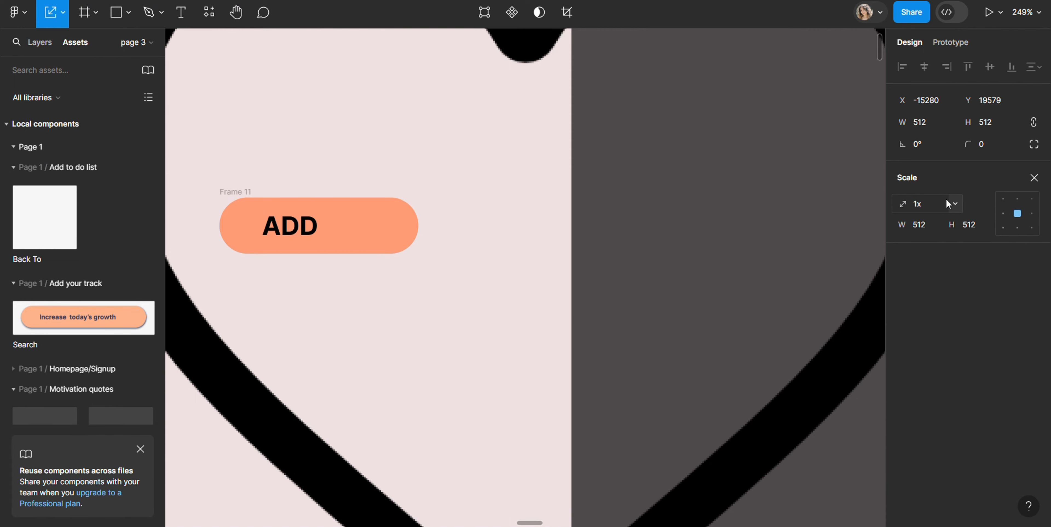
click(955, 203)
click(929, 153)
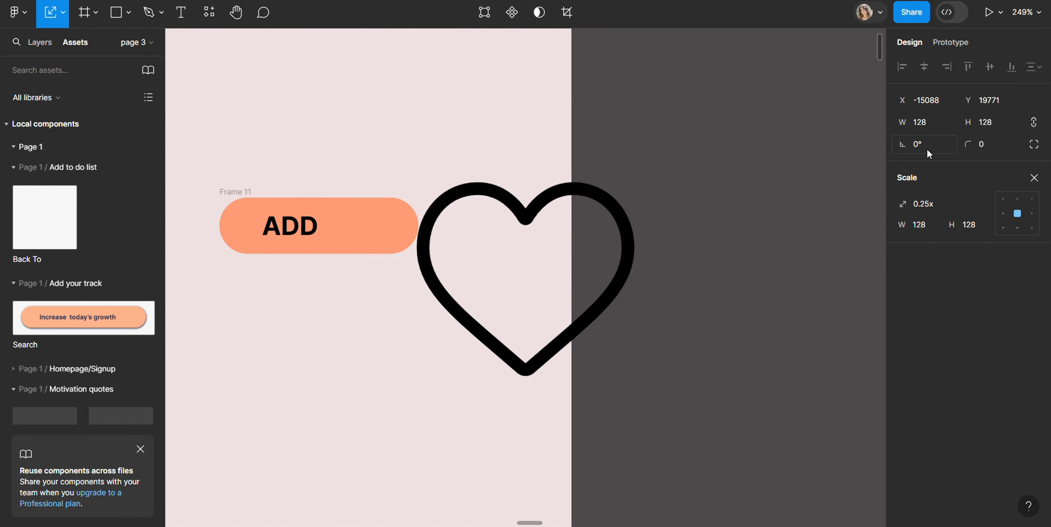
click(925, 226)
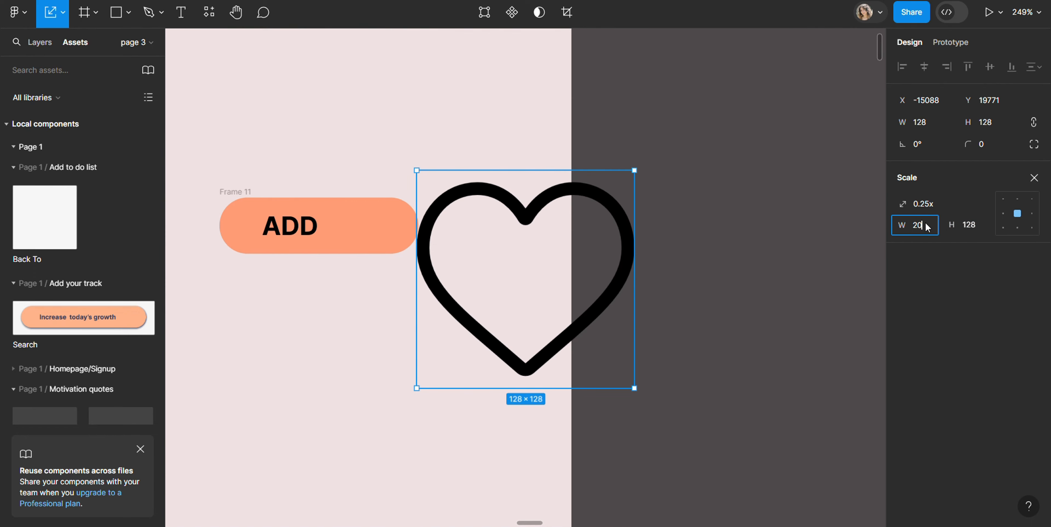
key(Return)
drag(527, 294, 368, 237)
Apply auto layout to the orange ADD button frame and turn it into a component
drag(451, 262, 180, 188)
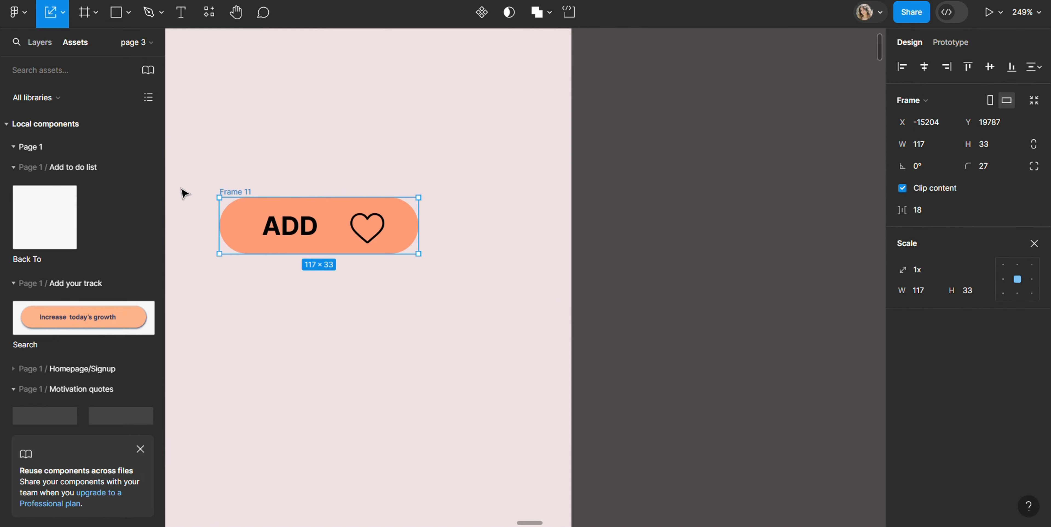
key(shift+a)
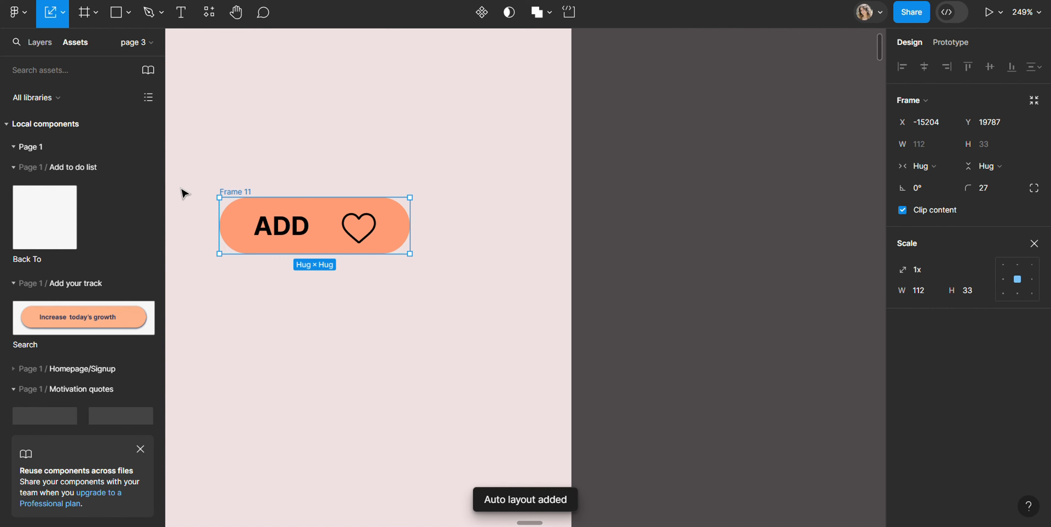
key(ctrl+alt+k)
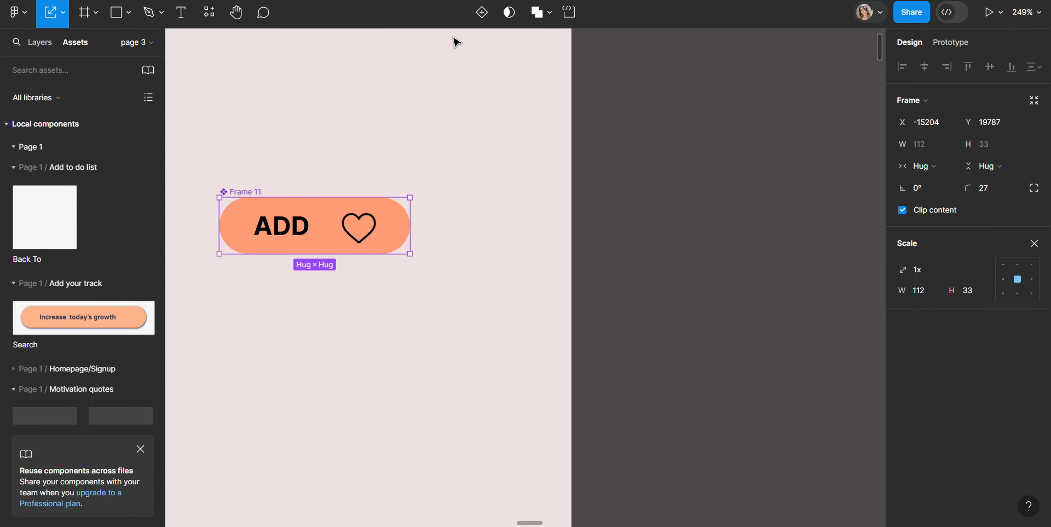
Add a second variant to the ADD button component and change its fill to light blue from the local colors
click(483, 14)
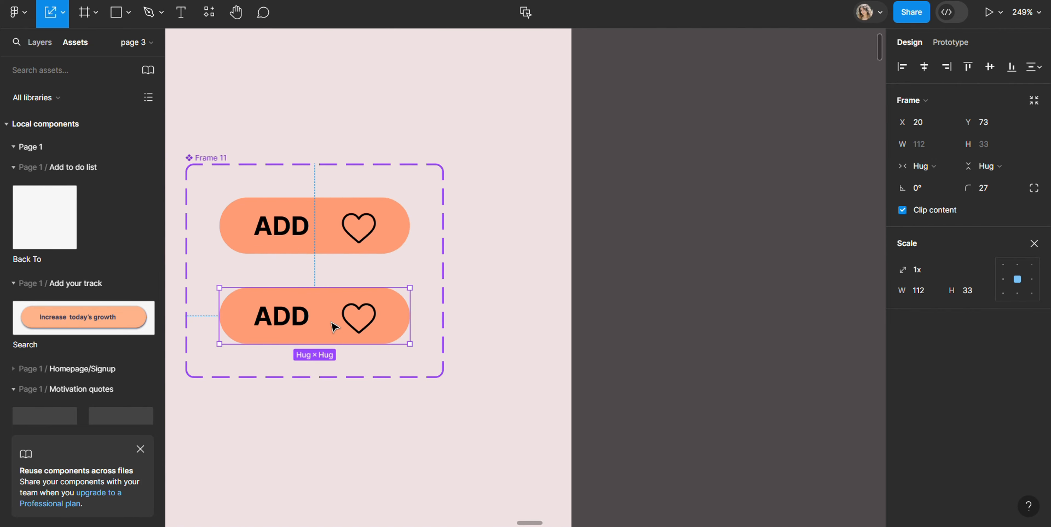
key(v)
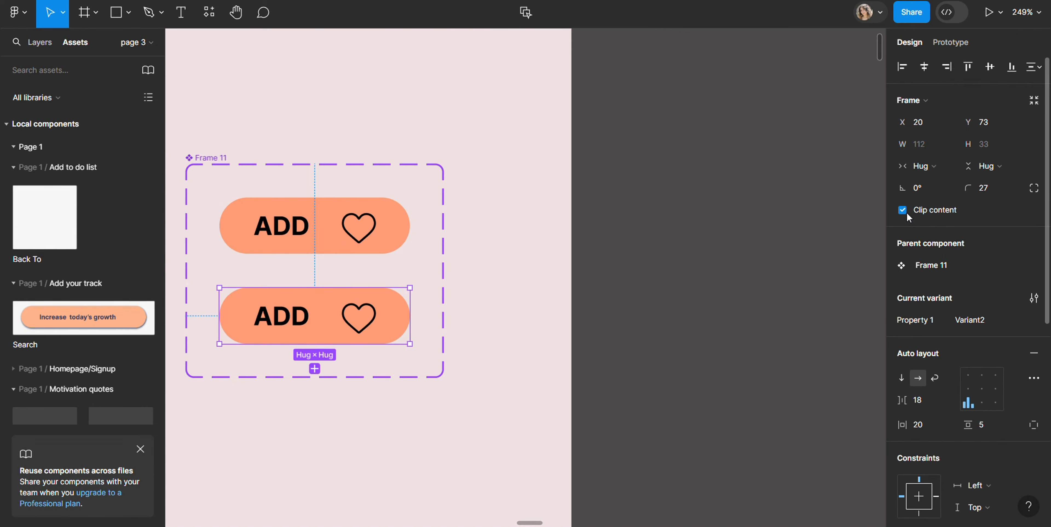
scroll(772, 333, down, 1)
scroll(959, 376, down, 3)
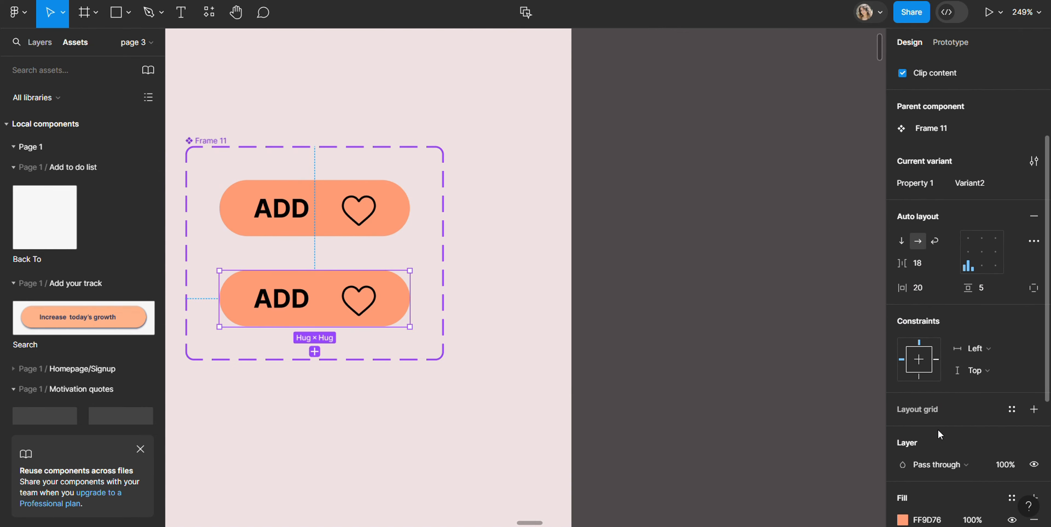
click(905, 521)
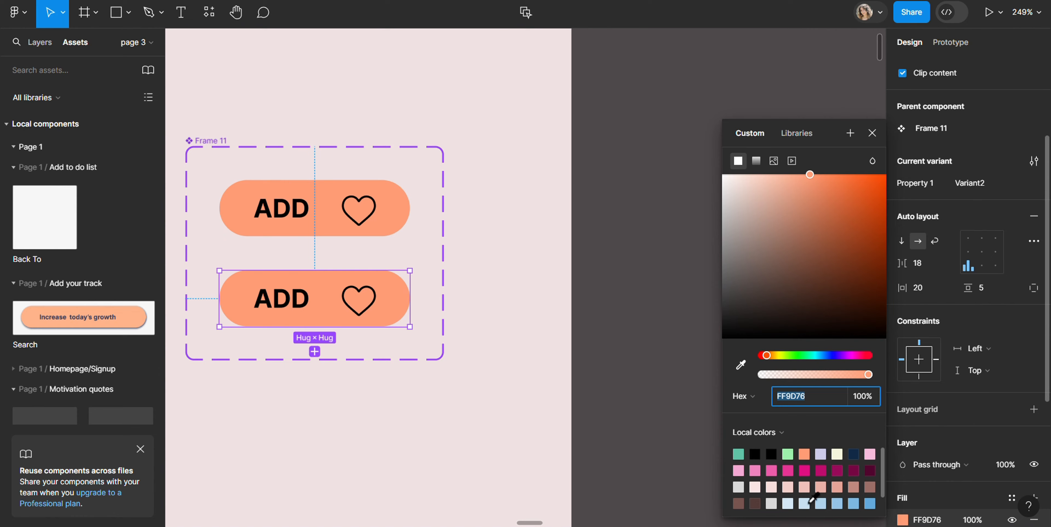
click(810, 501)
click(355, 298)
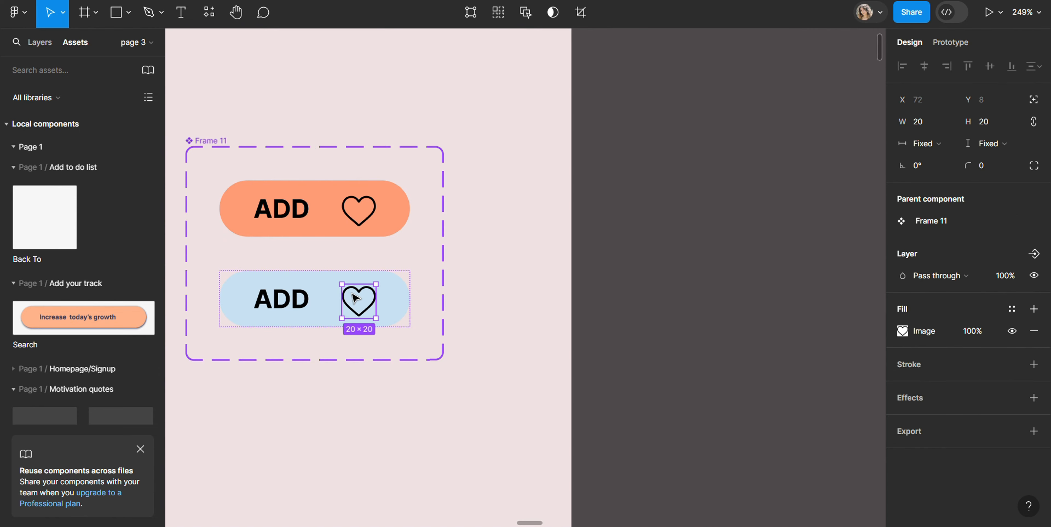
Place an instance of the orange ADD button in the iPhone frame at about X 121, Y 302
scroll(482, 231, down, 5)
click(428, 227)
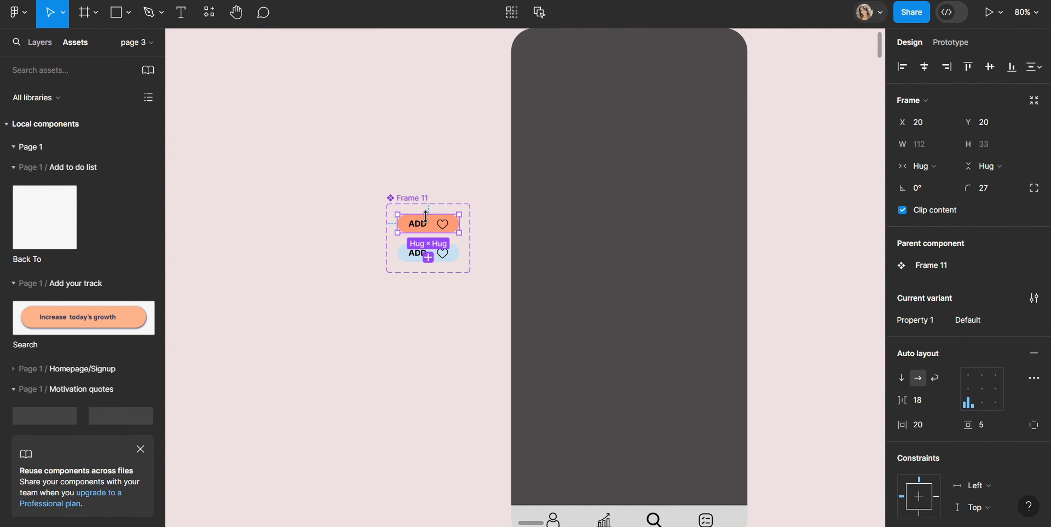
drag(429, 227, 608, 203)
scroll(597, 189, up, 1)
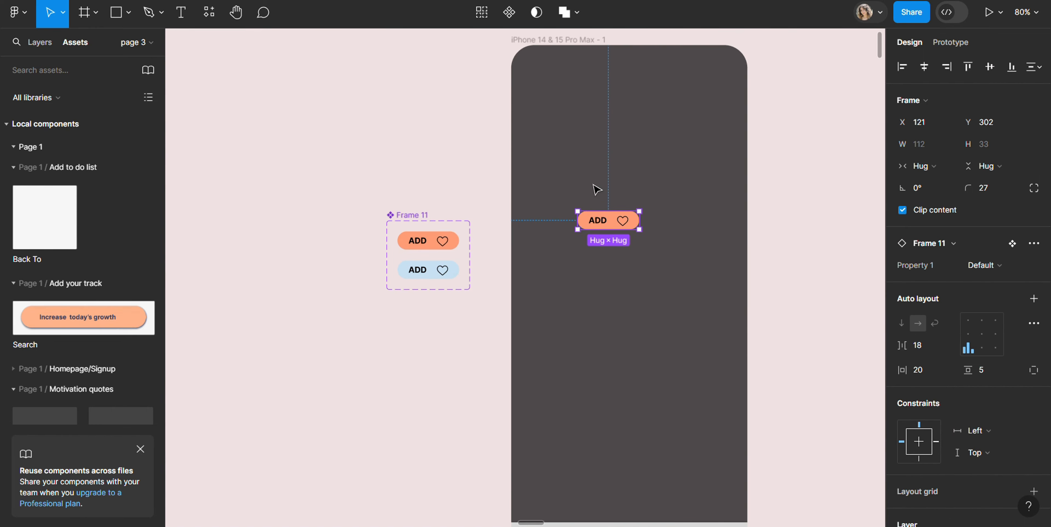
View the iPhone 14 & 15 Pro Max - 1 frame with the ADD button in the prototype preview
click(566, 40)
click(185, 1)
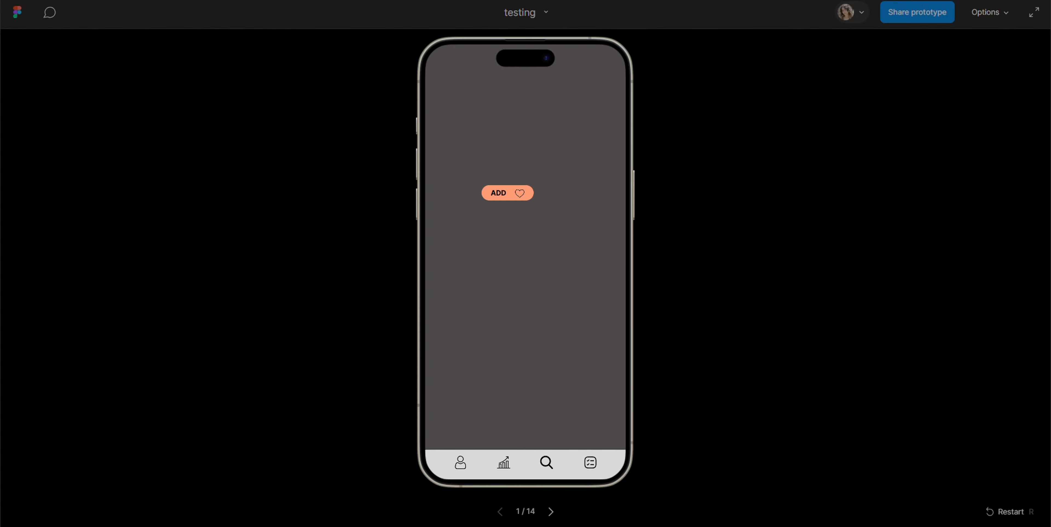
click(98, 1)
Connect the orange ADD variant to the blue one with an on-tap Change to Variant2 interaction using Smart animate
scroll(441, 268, up, 5)
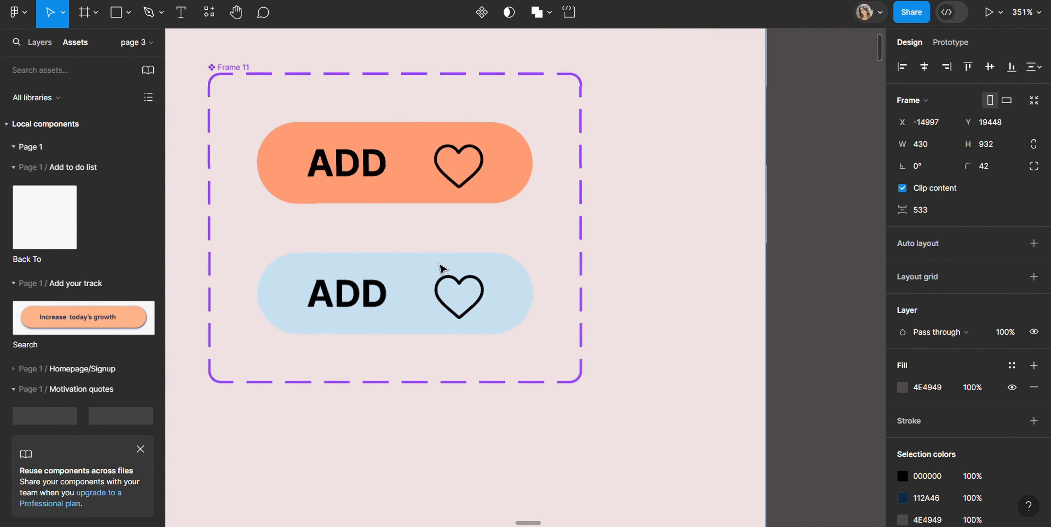
click(951, 42)
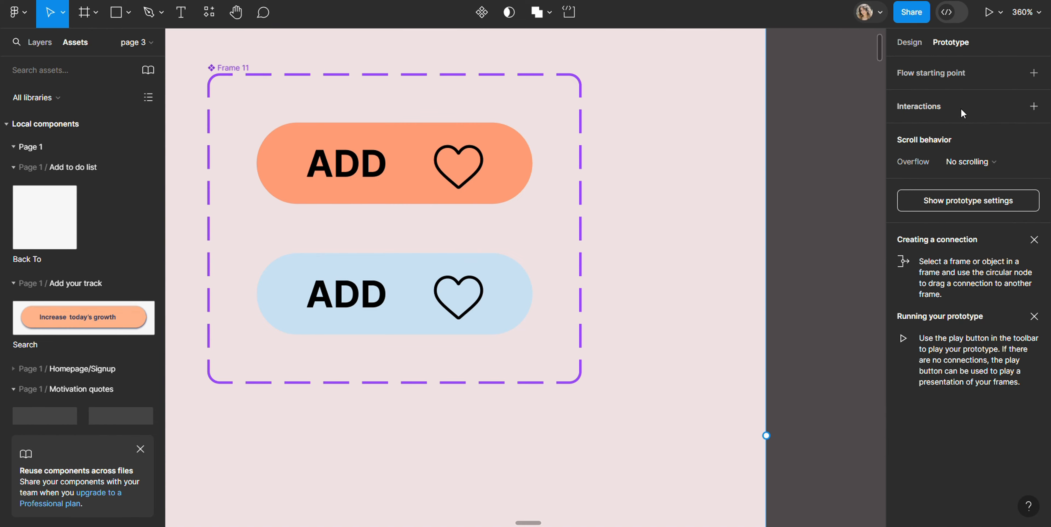
click(405, 187)
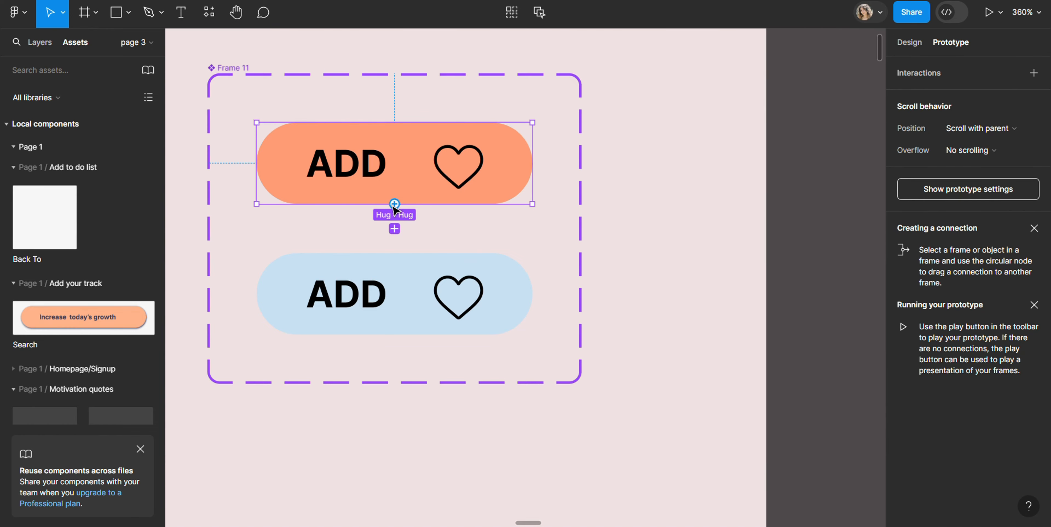
drag(394, 208, 393, 264)
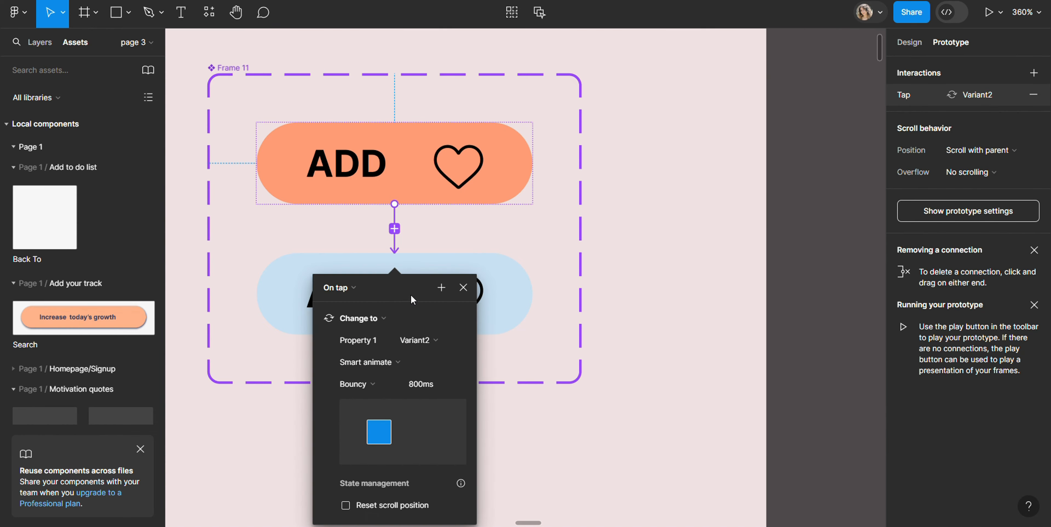
Connect the blue variant back to Default on tap, using Smart animate with Ease in and 300 ms
click(461, 266)
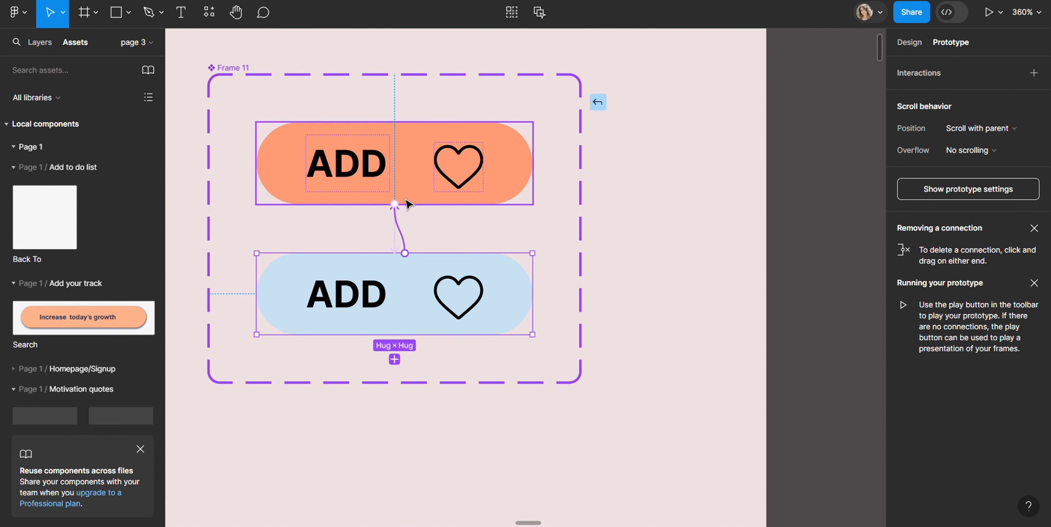
drag(409, 203, 408, 204)
click(375, 340)
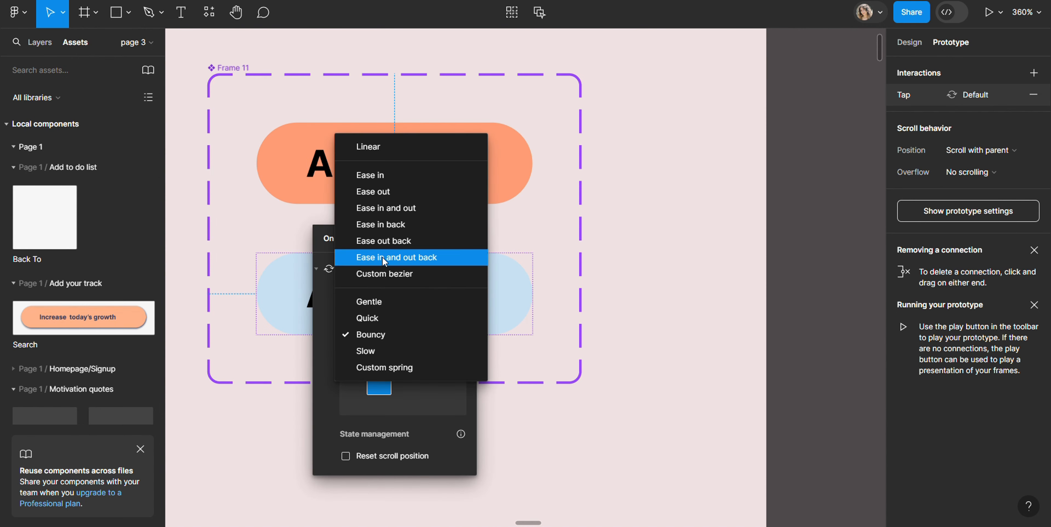
key(Escape)
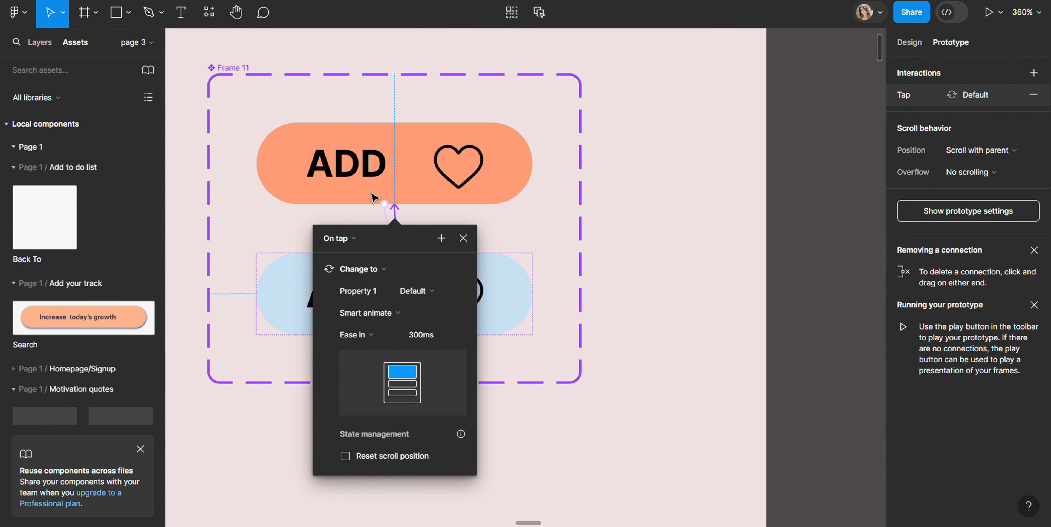
Change the orange variant's on-tap transition to Ease in with a 300 ms duration
click(371, 339)
click(367, 188)
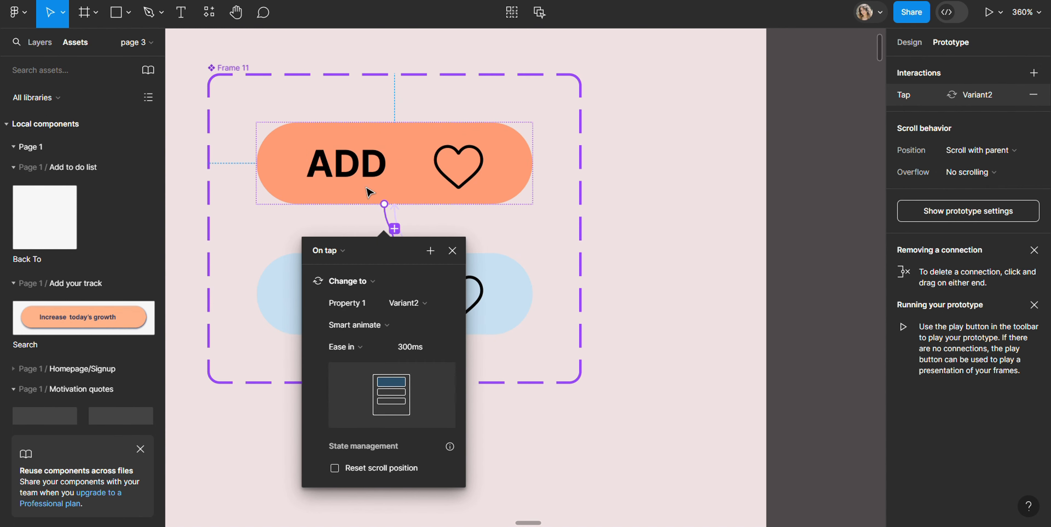
click(670, 192)
Test the ADD button in the prototype preview by tapping it repeatedly to toggle between its variants
key(ctrl+Tab)
click(525, 193)
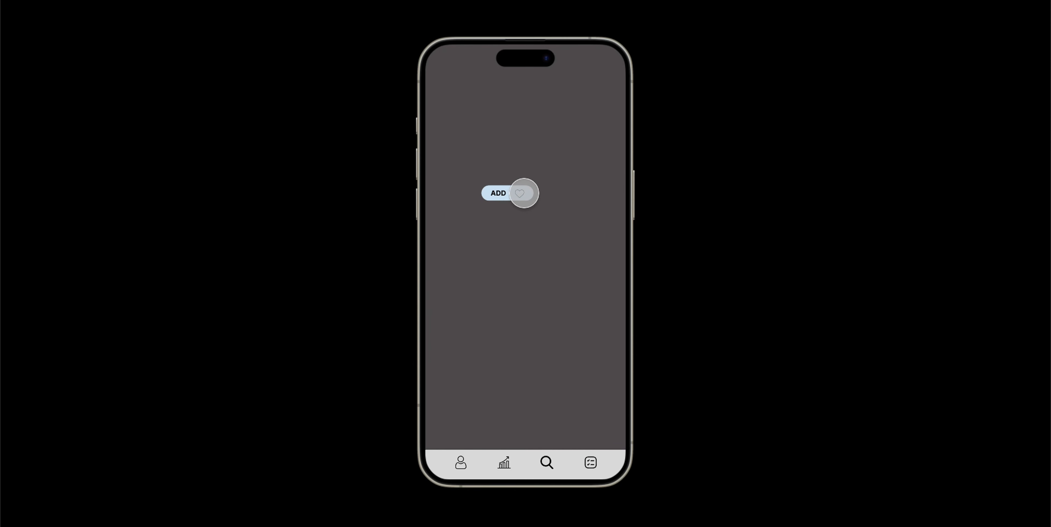
click(504, 193)
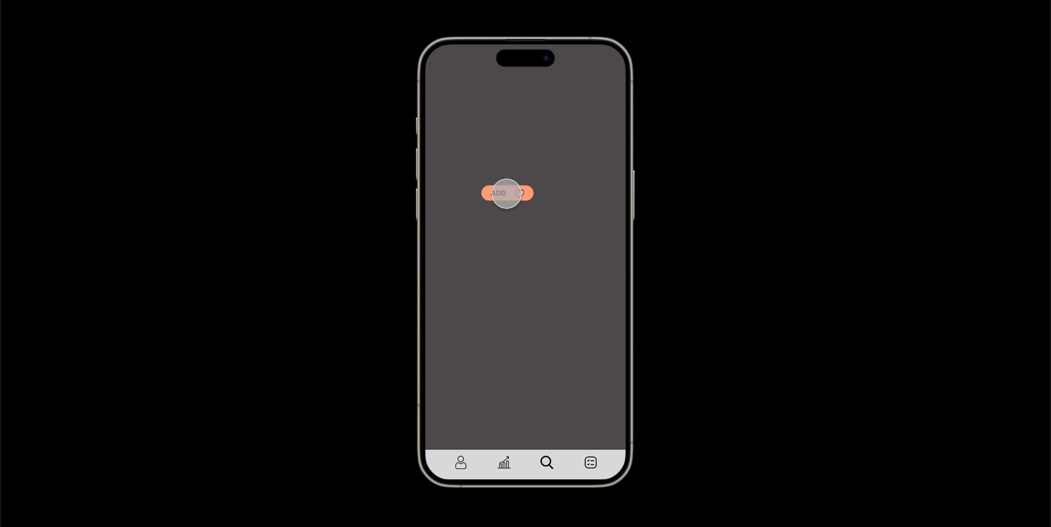
click(507, 193)
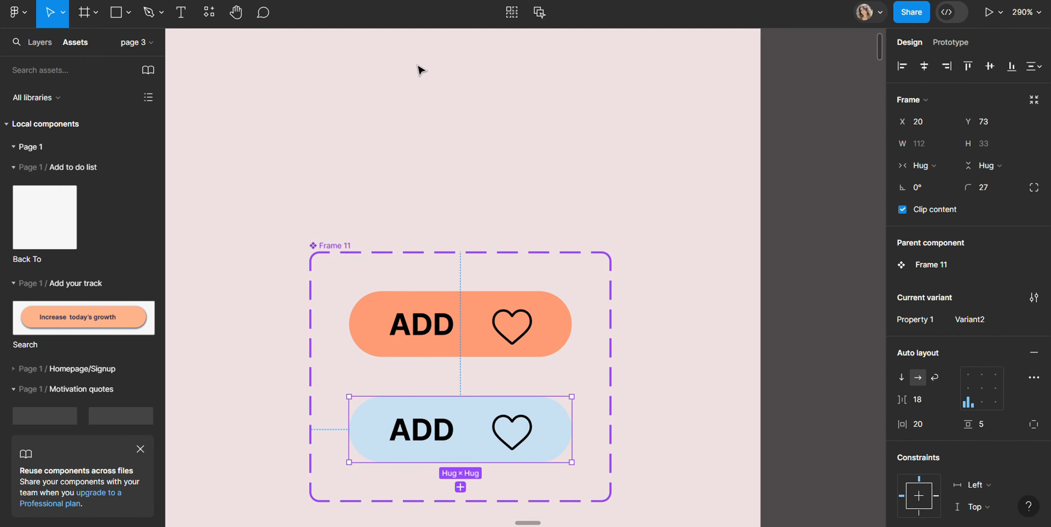
Duplicate the iPhone 14 & 15 Pro Max - 1 frame beside the original
scroll(402, 40, down, 5)
drag(525, 522, 531, 524)
scroll(501, 243, down, 5)
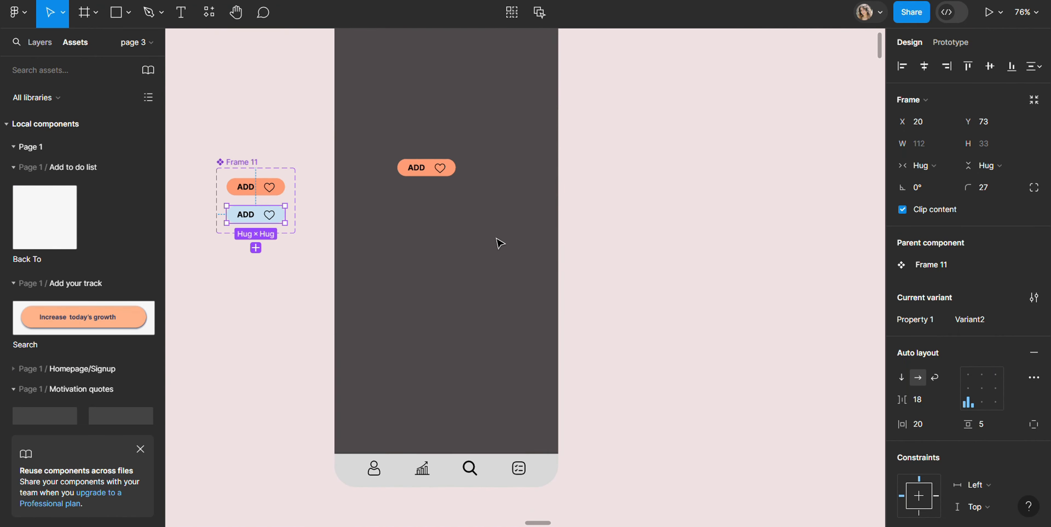
scroll(510, 243, up, 3)
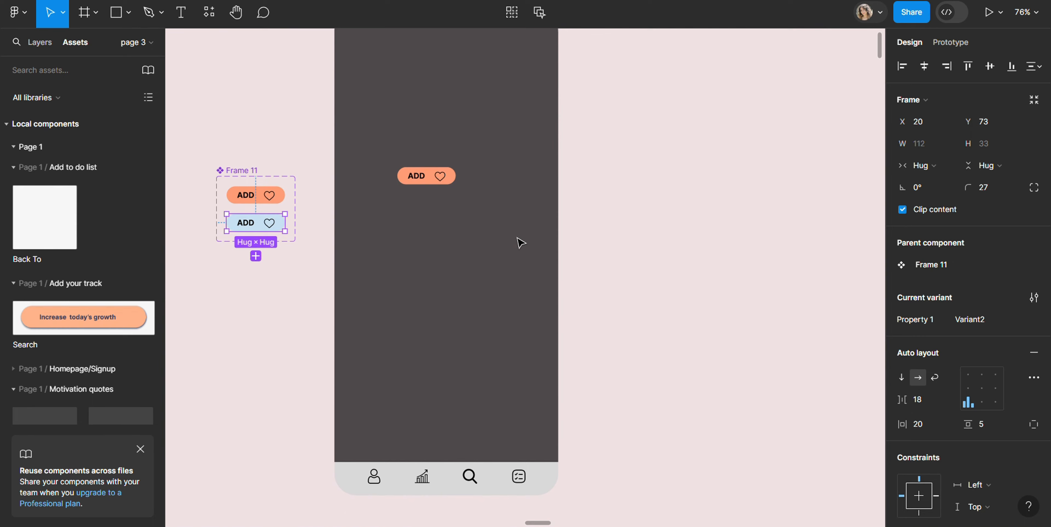
click(399, 107)
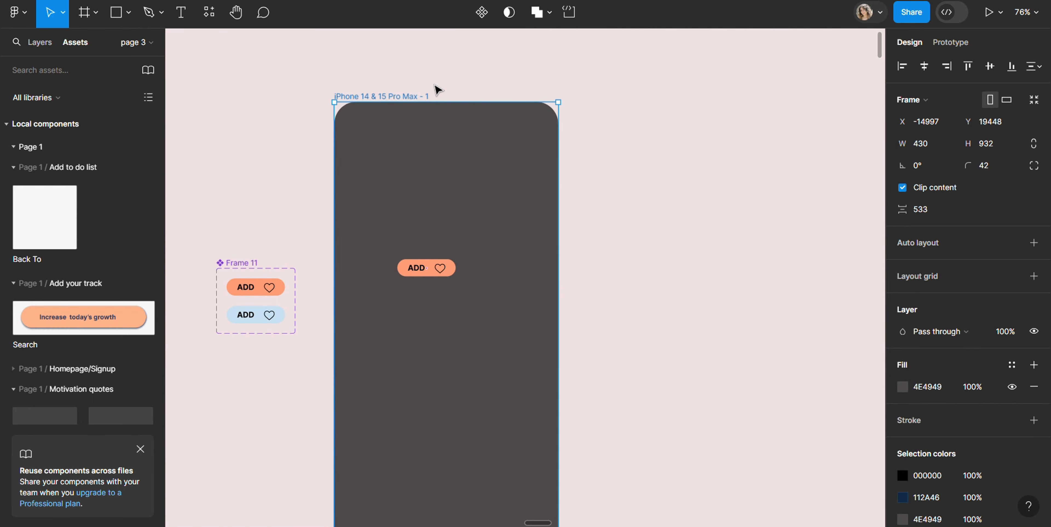
key(ctrl+d)
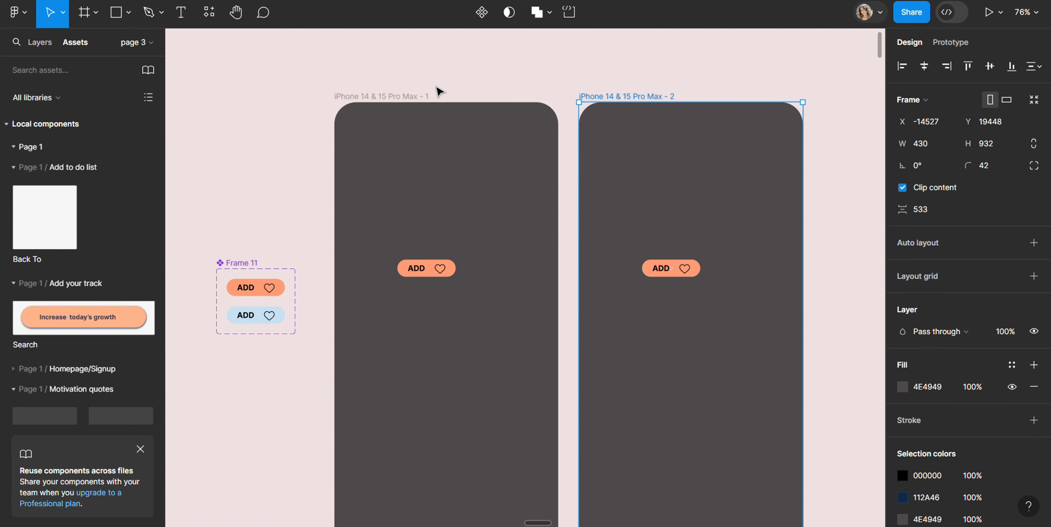
Add a prototype connection from the first iPhone frame to the duplicated second frame
click(954, 46)
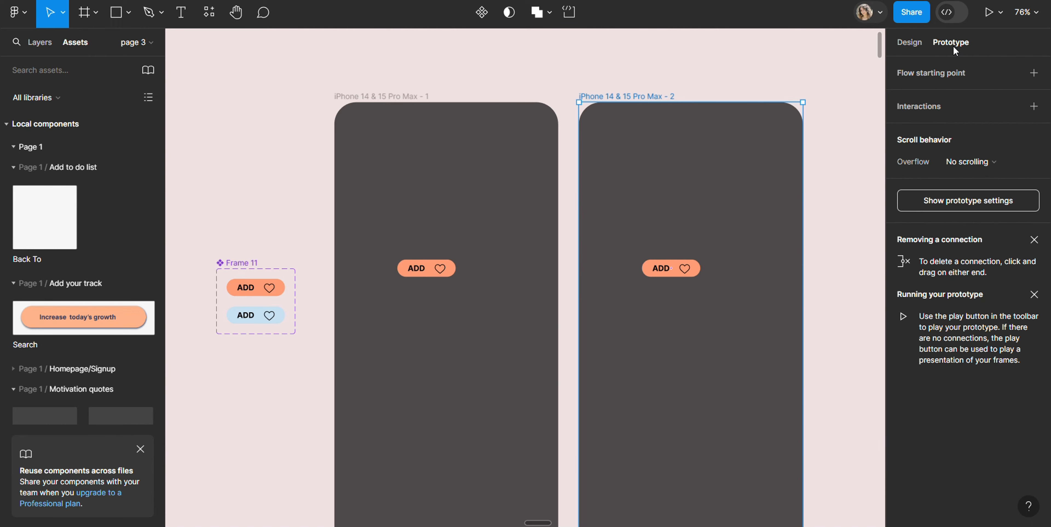
click(557, 342)
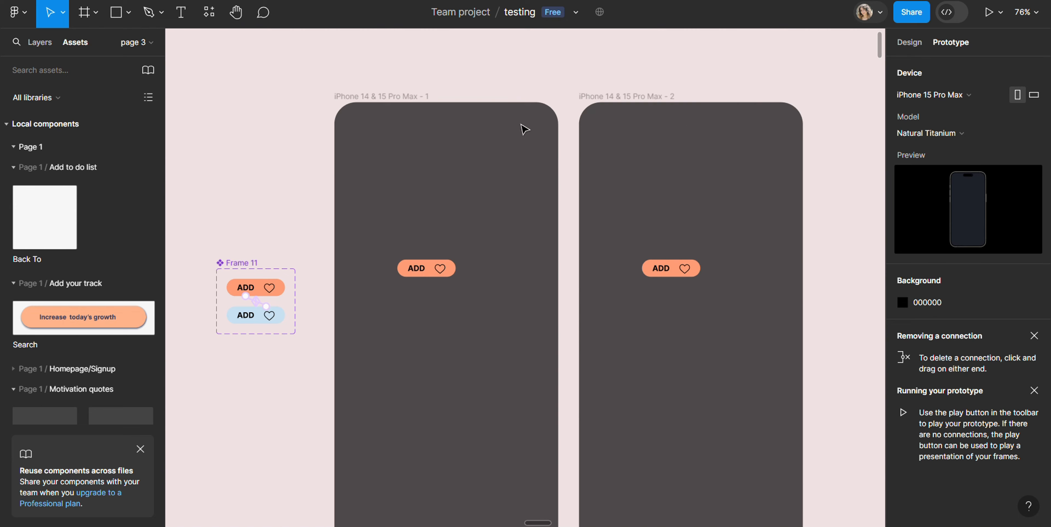
click(433, 110)
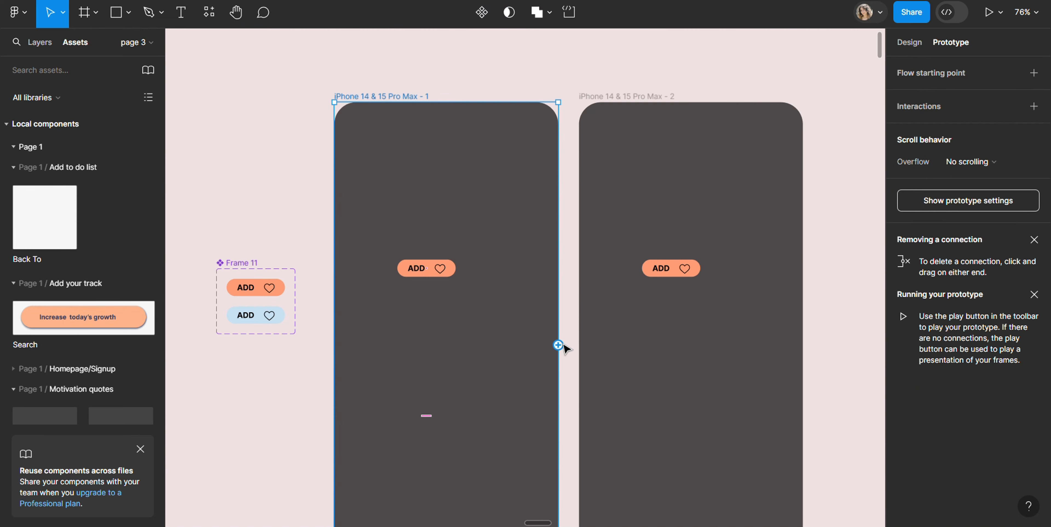
drag(558, 345, 596, 331)
Connect the second iPhone frame back to iPhone 14 & 15 Pro Max - 1 on tap, with Smart animate, Ease in, 300 ms
click(582, 324)
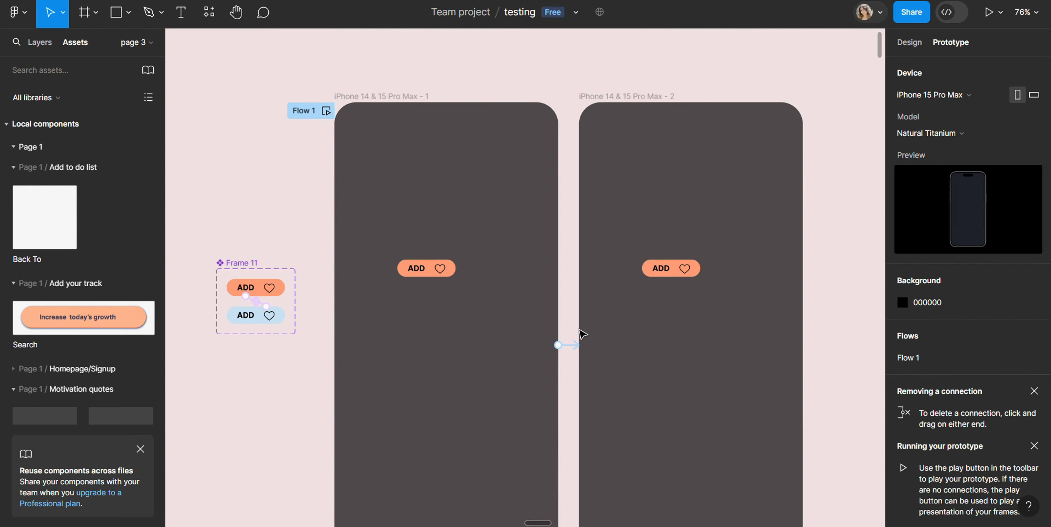
click(582, 353)
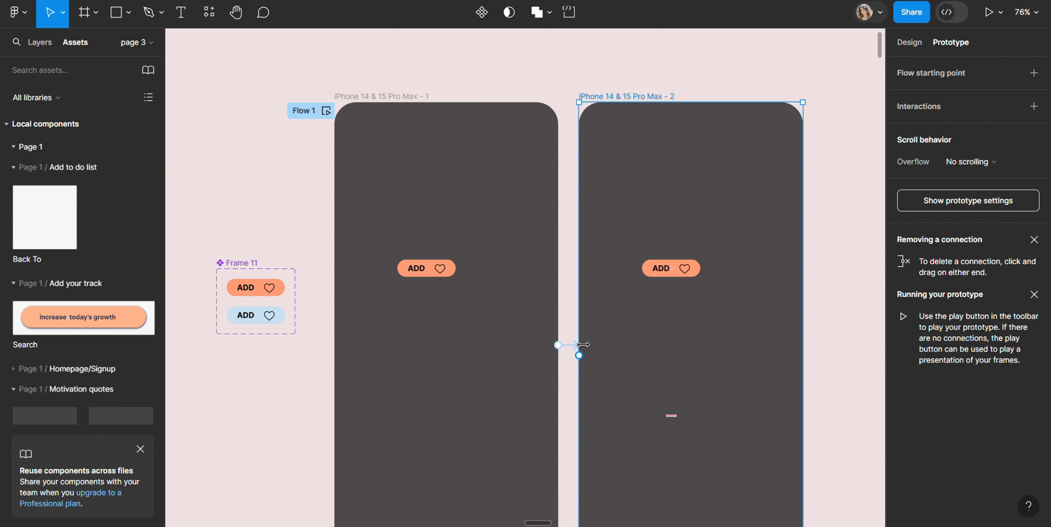
drag(579, 354, 558, 322)
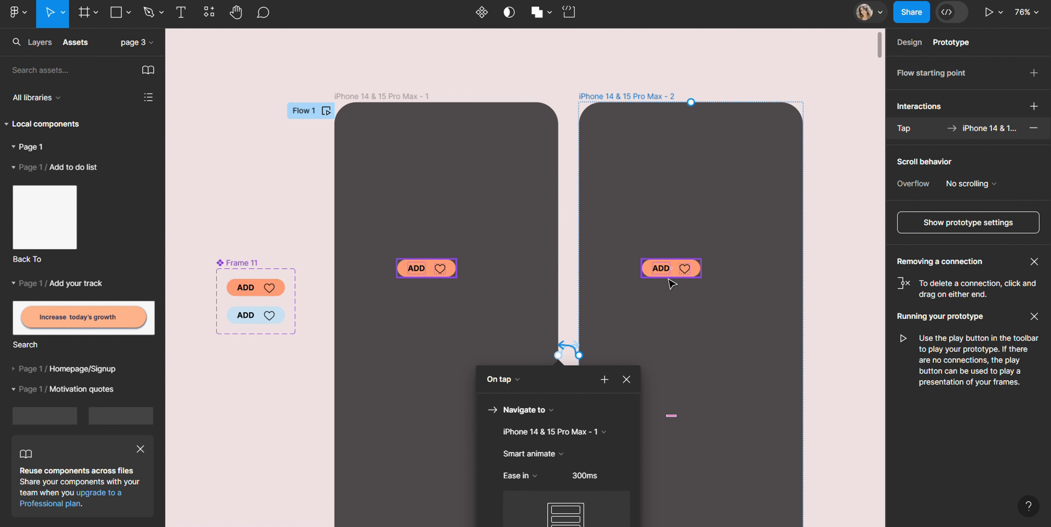
Move the ADD button in the second iPhone frame down to the frame's lower-right area
drag(670, 275, 727, 420)
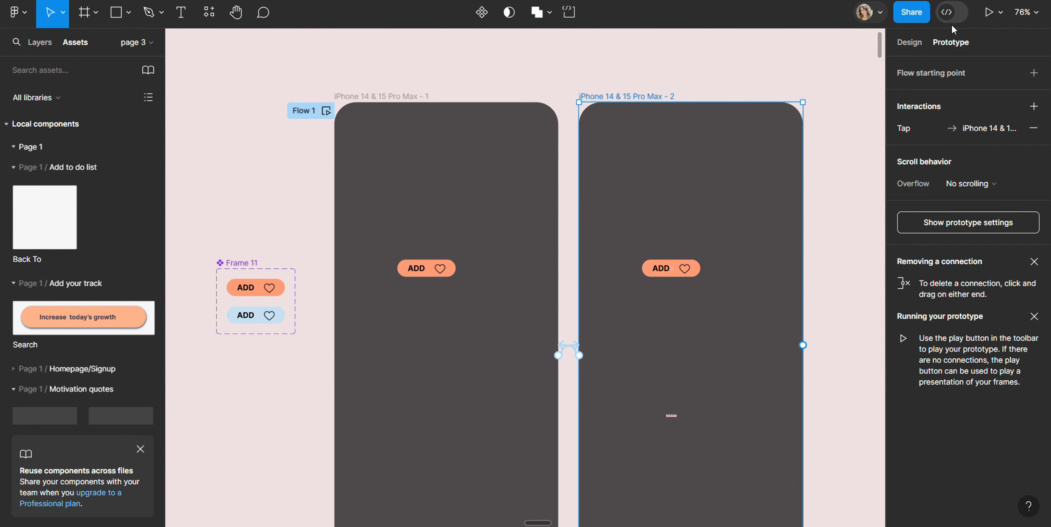
click(909, 42)
drag(669, 272, 774, 491)
Restart the prototype preview and tap the ADD button to test the transition between the two linked frames
click(691, 246)
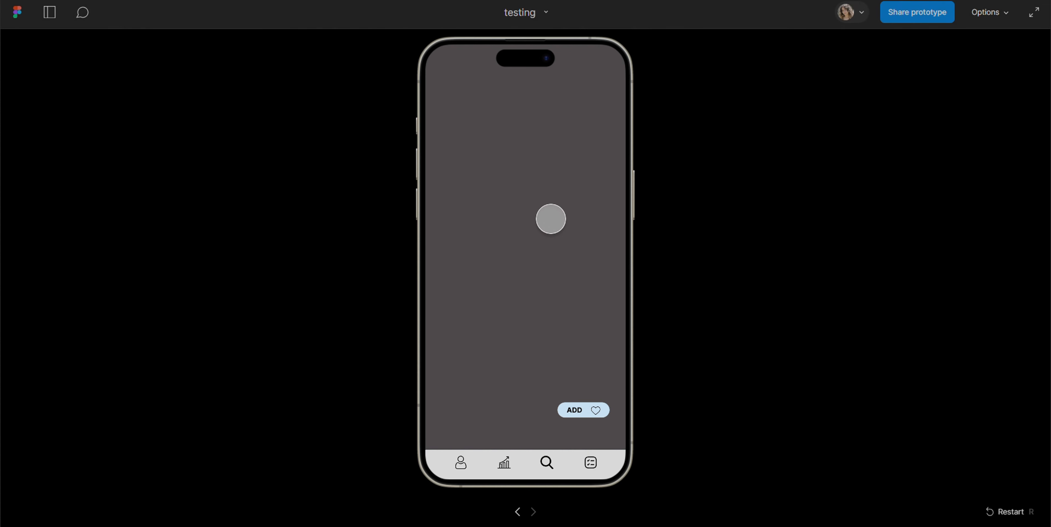
key(r)
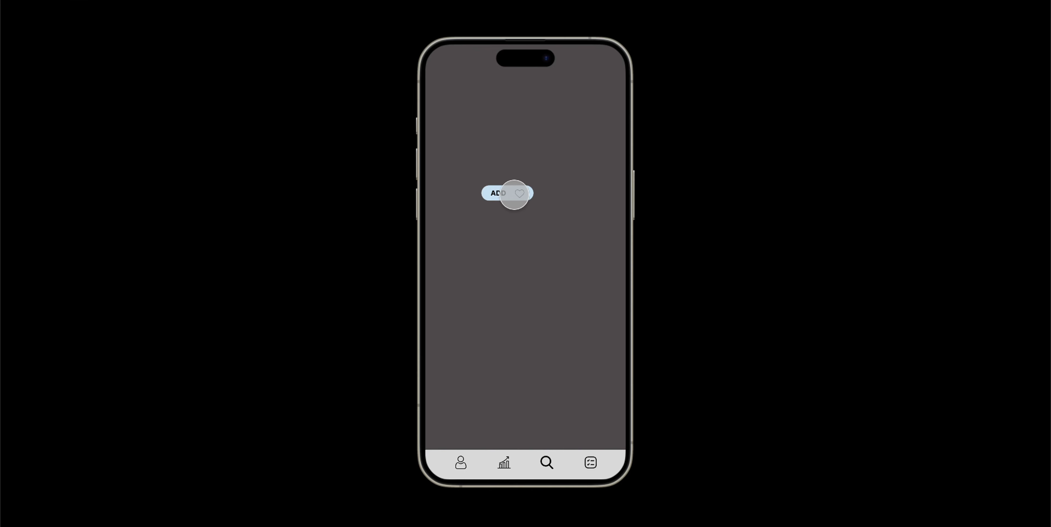
click(515, 194)
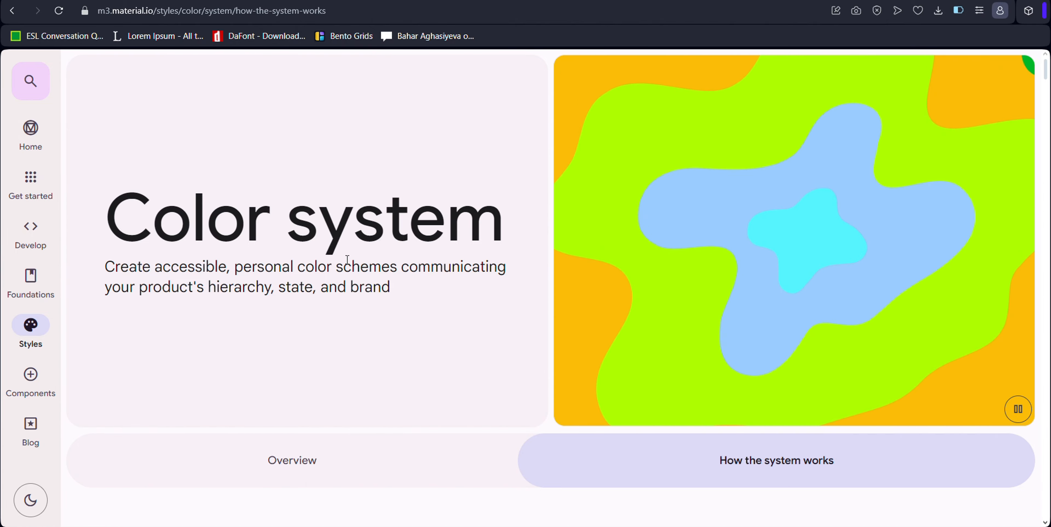
On the Material Design 3 site, review the paint-by-number color explanation and the Accessibility and Layout topics under Foundations
scroll(348, 260, down, 3)
scroll(348, 260, down, 5)
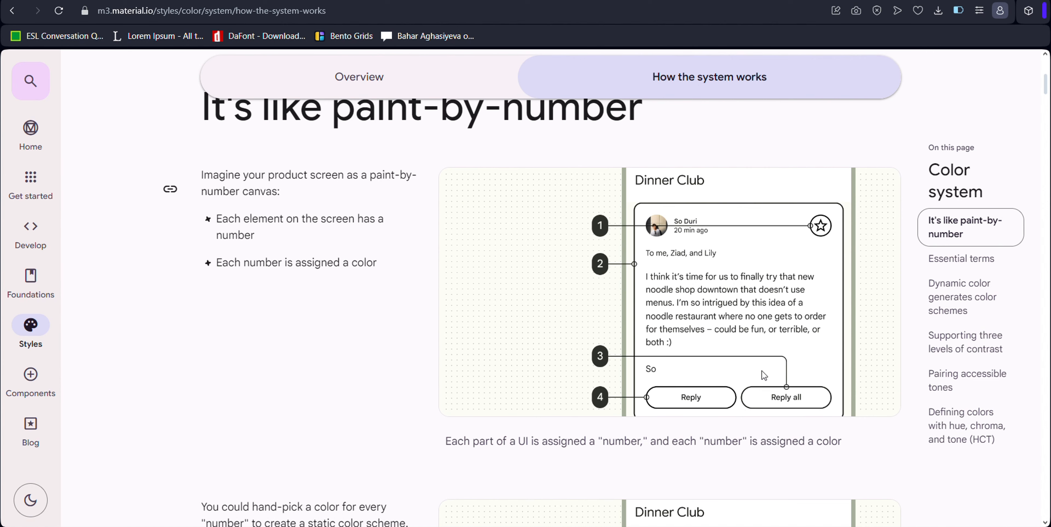
scroll(766, 374, down, 4)
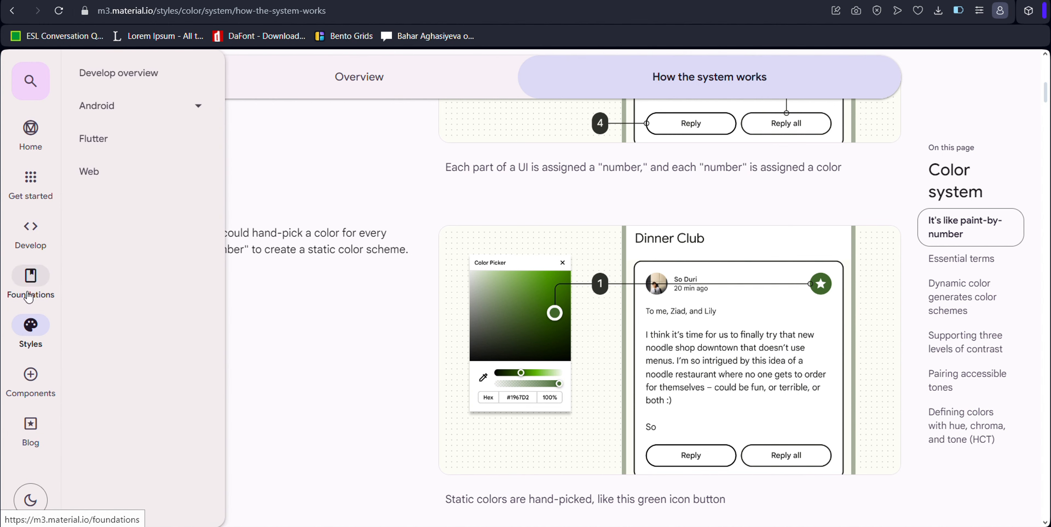
mouse_move(28, 298)
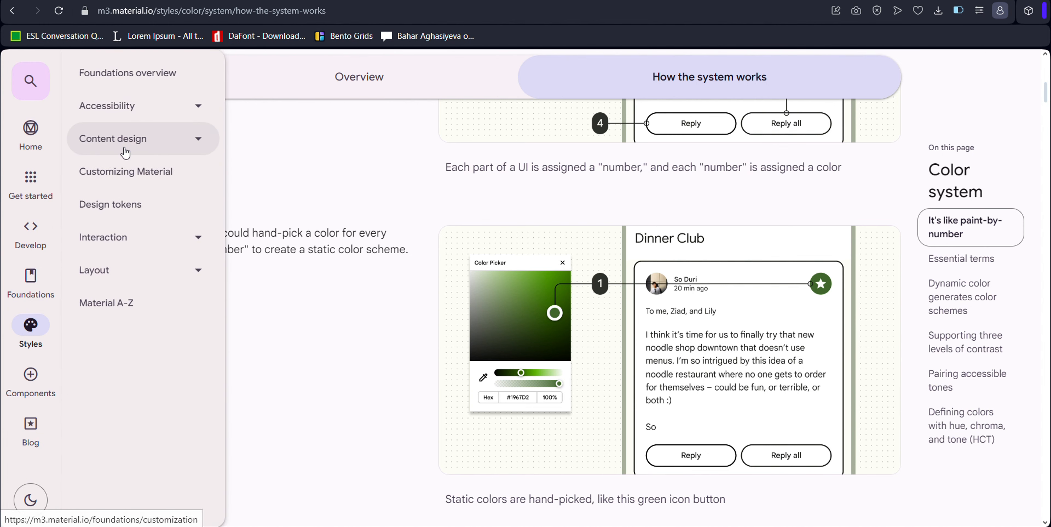
click(182, 110)
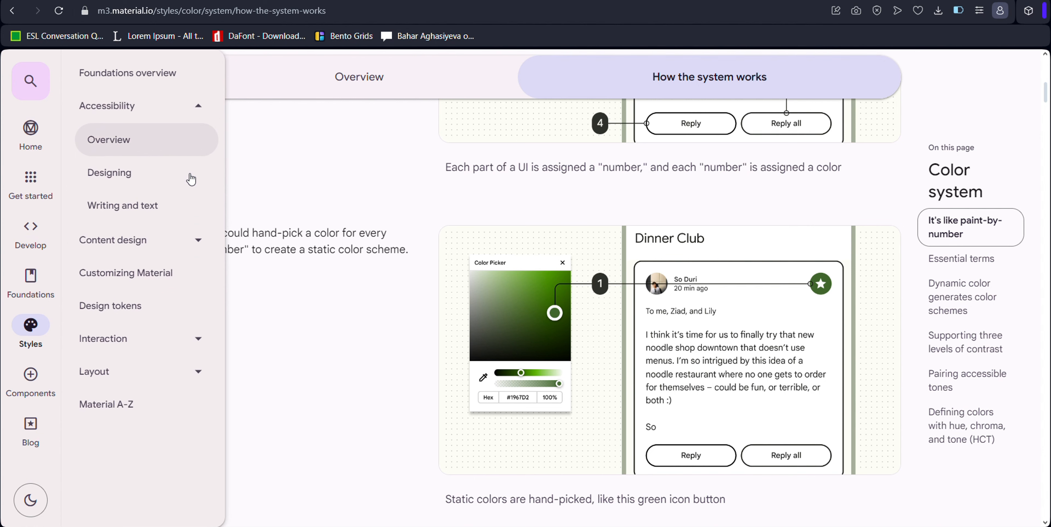
click(200, 371)
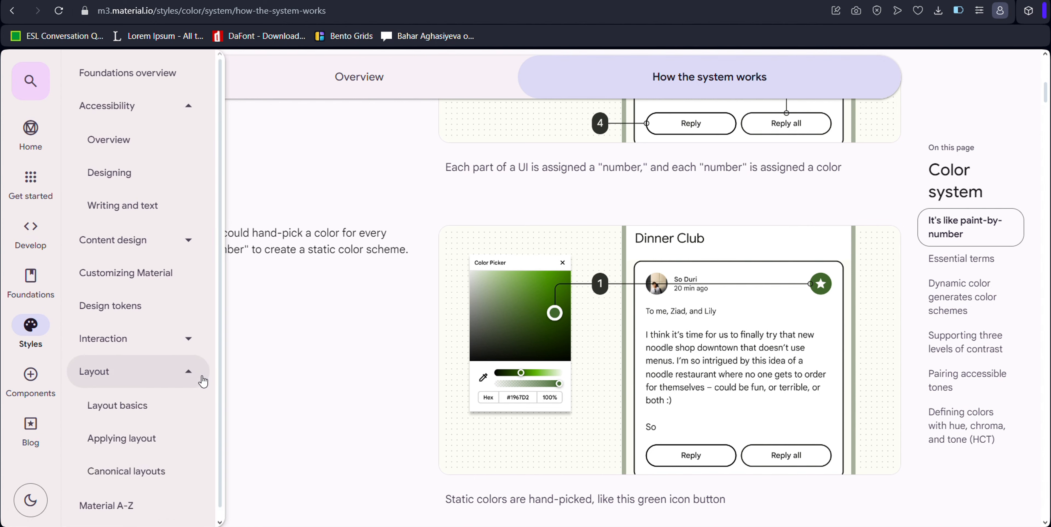
scroll(137, 383, down, 1)
Open the All buttons page from the Buttons group of the Material Design components
click(30, 374)
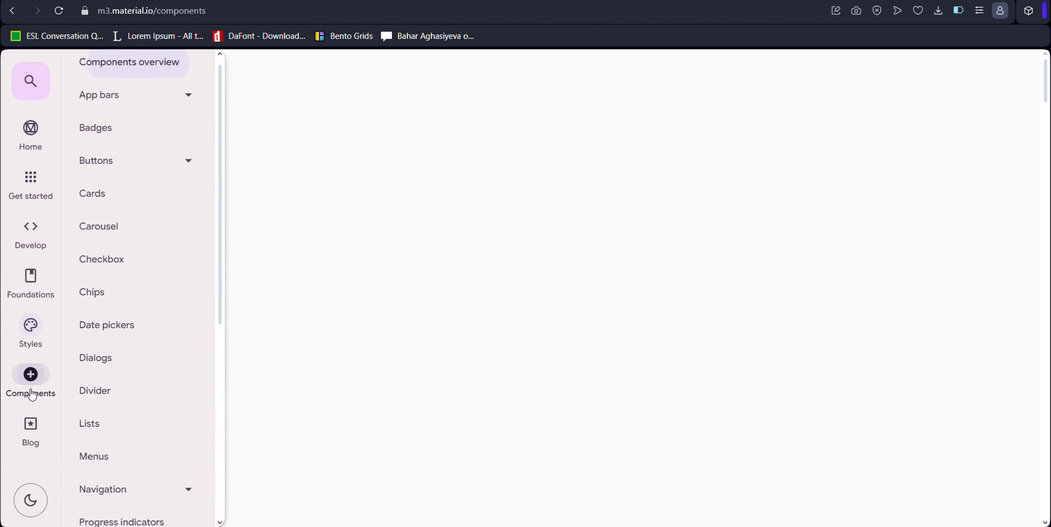
click(163, 180)
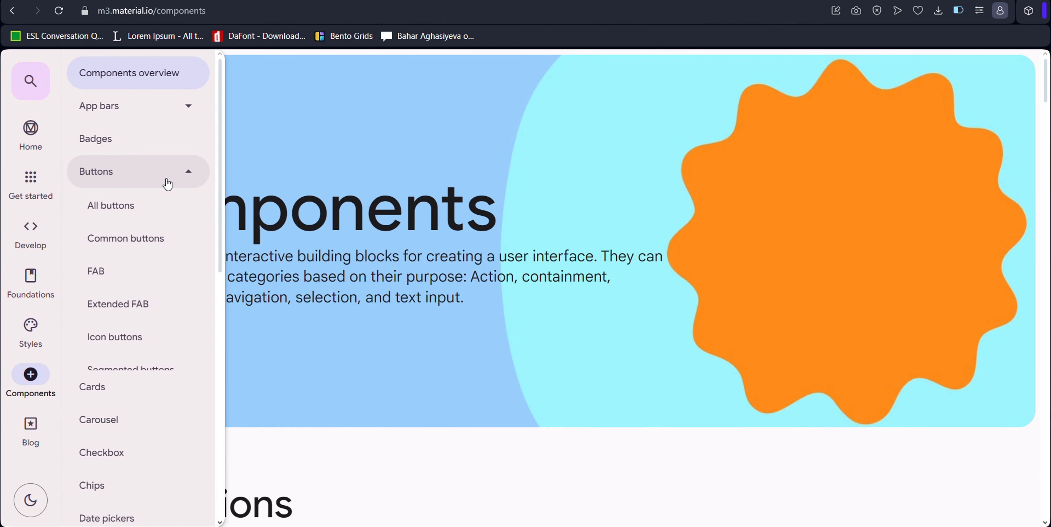
click(140, 201)
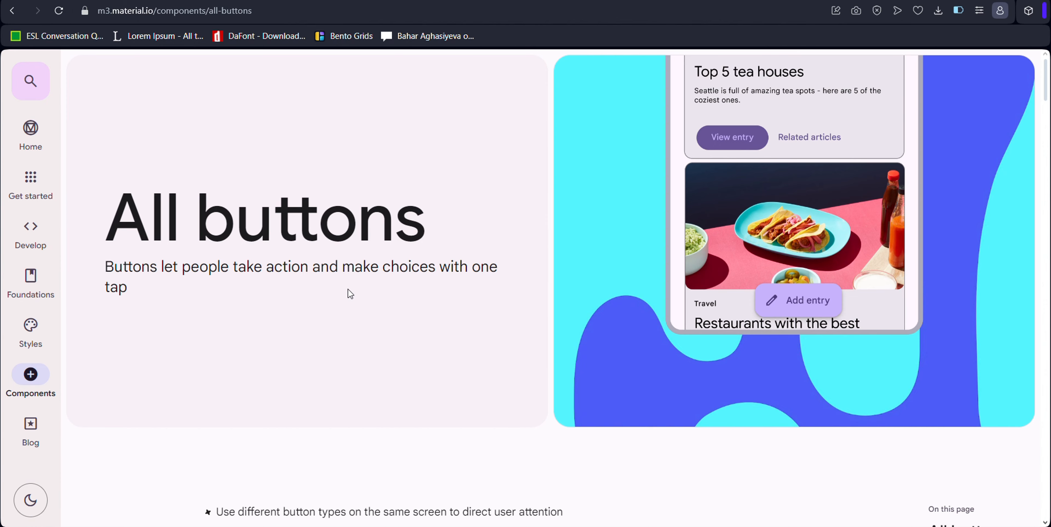
Examine the illustrated button types, their list of names and the Choosing buttons guidance, and return to the page's beginning
scroll(350, 293, down, 10)
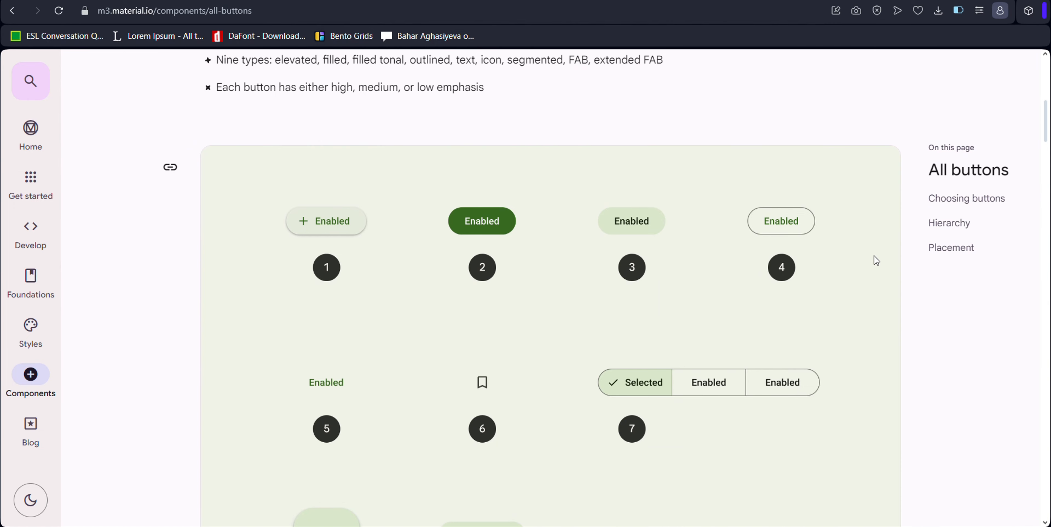
scroll(787, 308, down, 5)
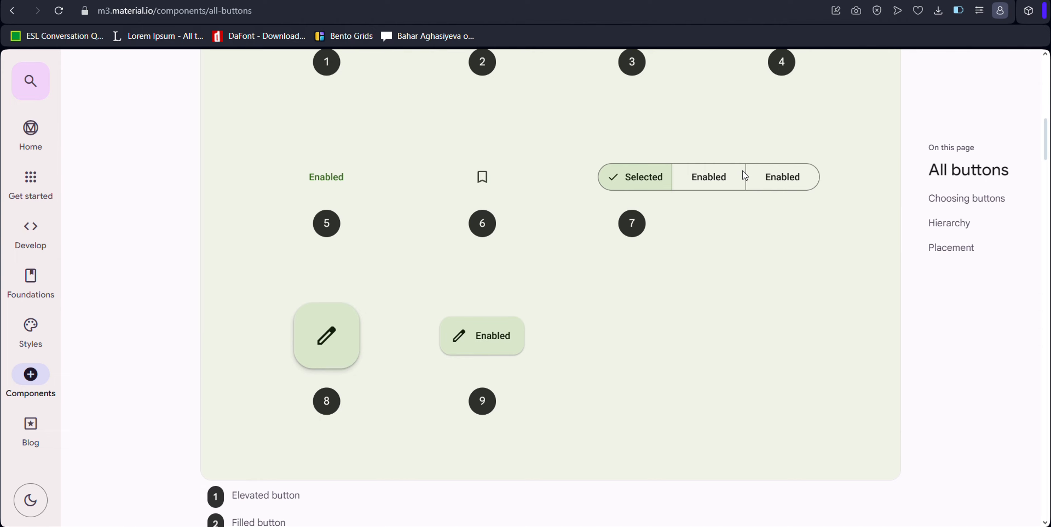
scroll(600, 256, down, 8)
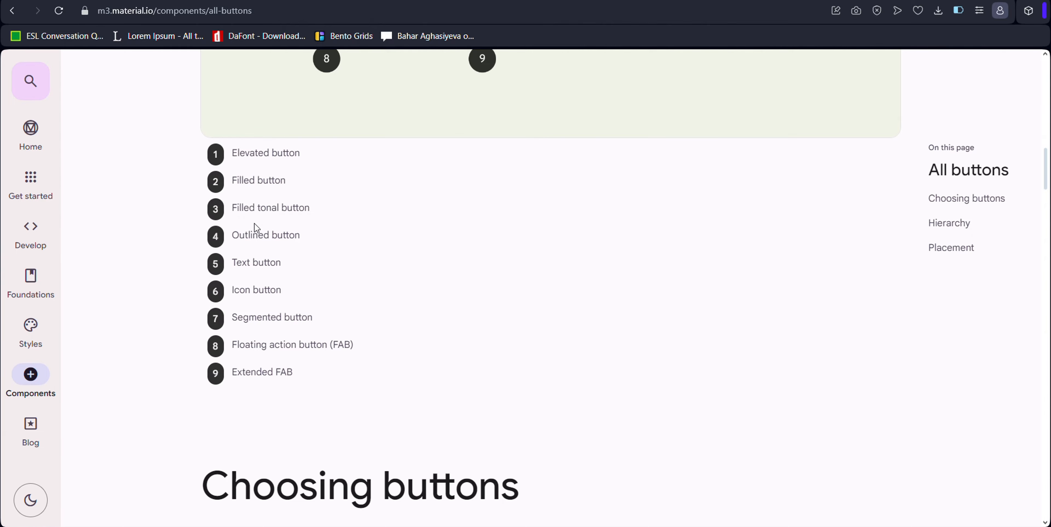
scroll(257, 231, down, 6)
scroll(446, 271, down, 5)
scroll(503, 265, up, 9)
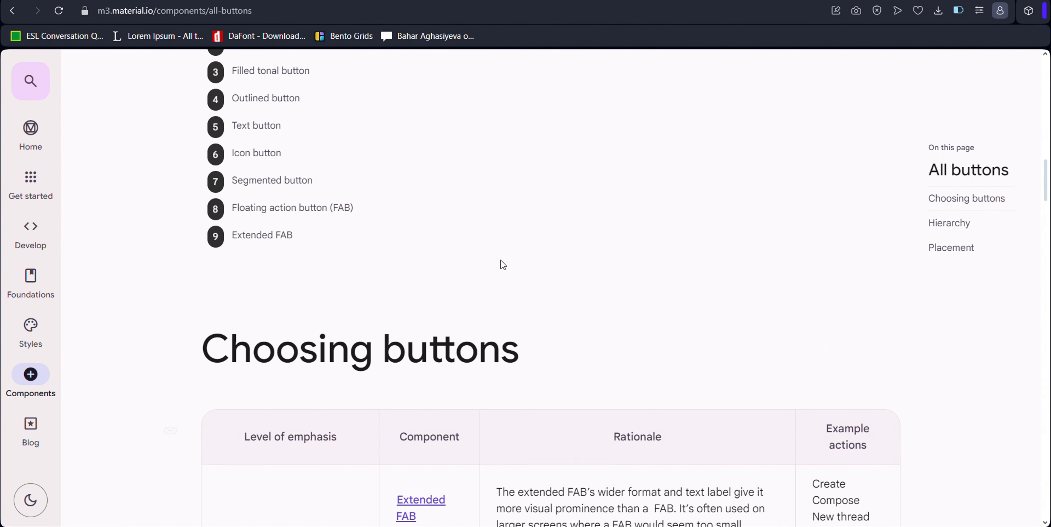
scroll(503, 265, up, 12)
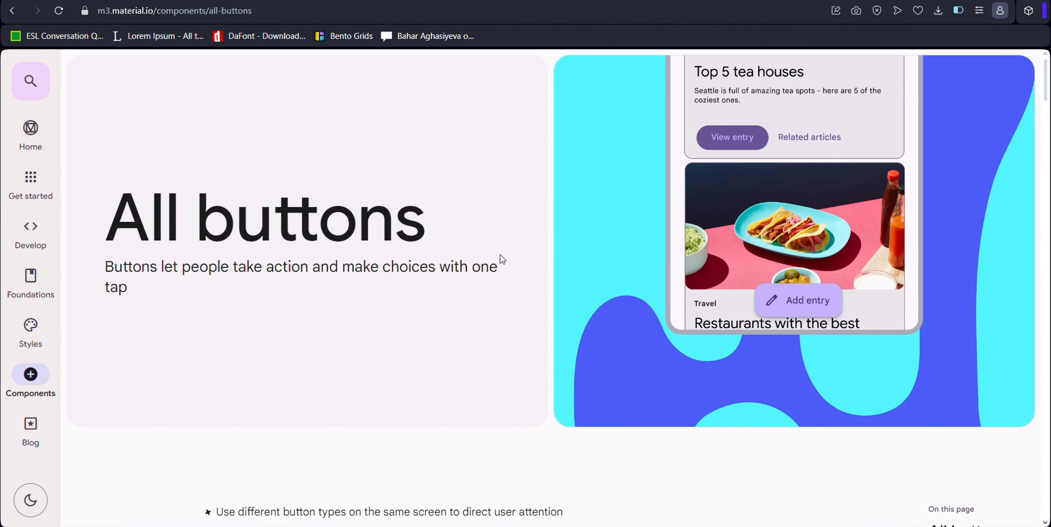